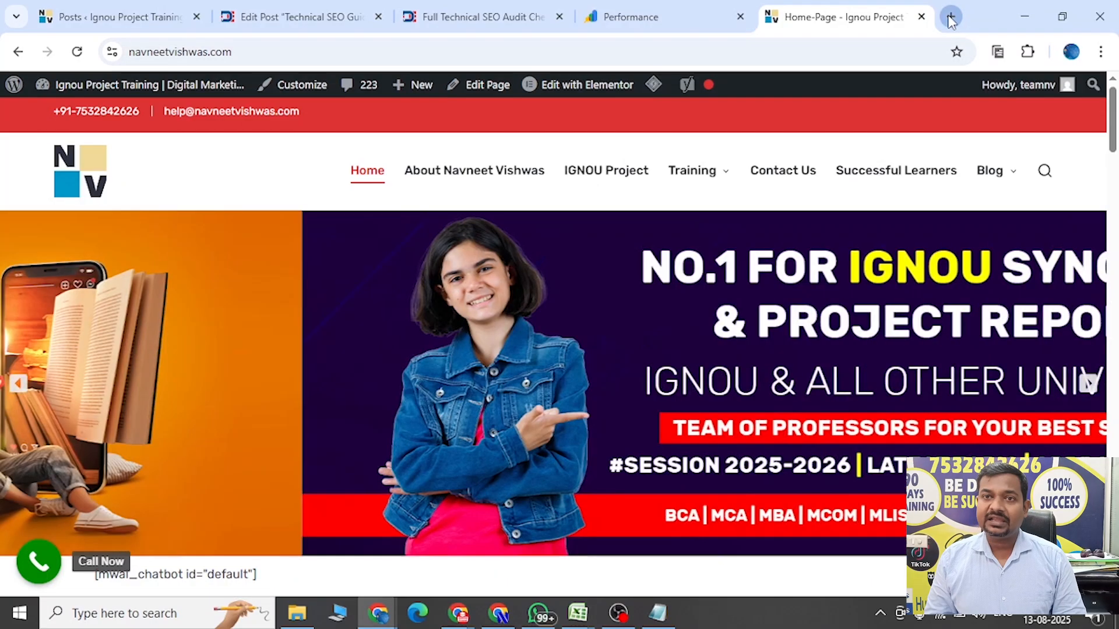
Search Google for "google search console" in a new tab and open the Search Console overview.
{"action": "left_click", "coordinate": [951, 16]}
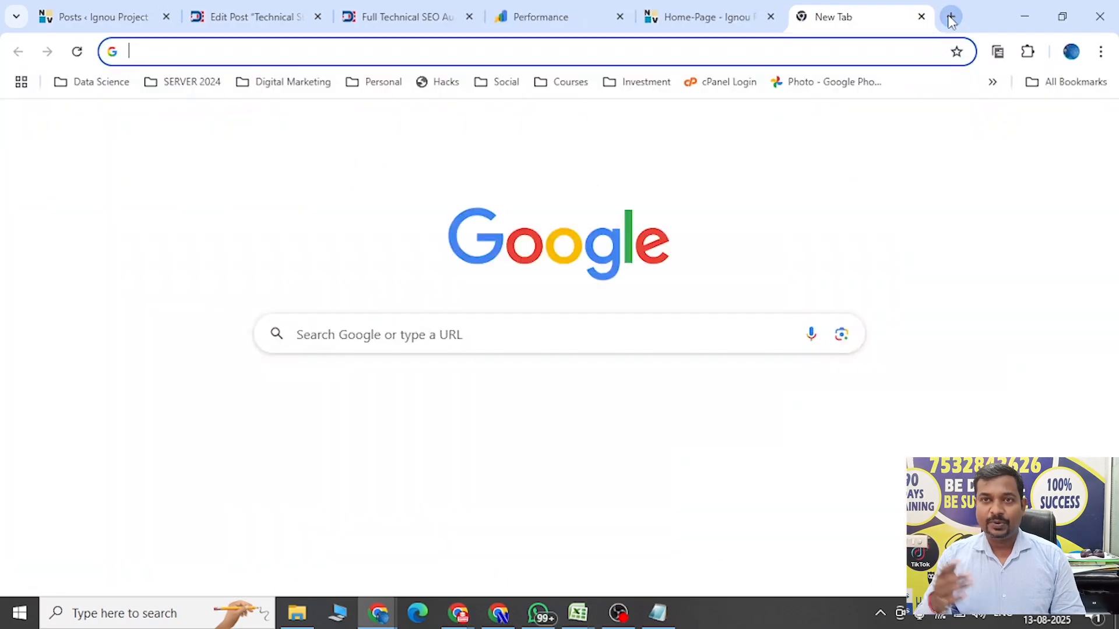
{"action": "type", "text": "google search console"}
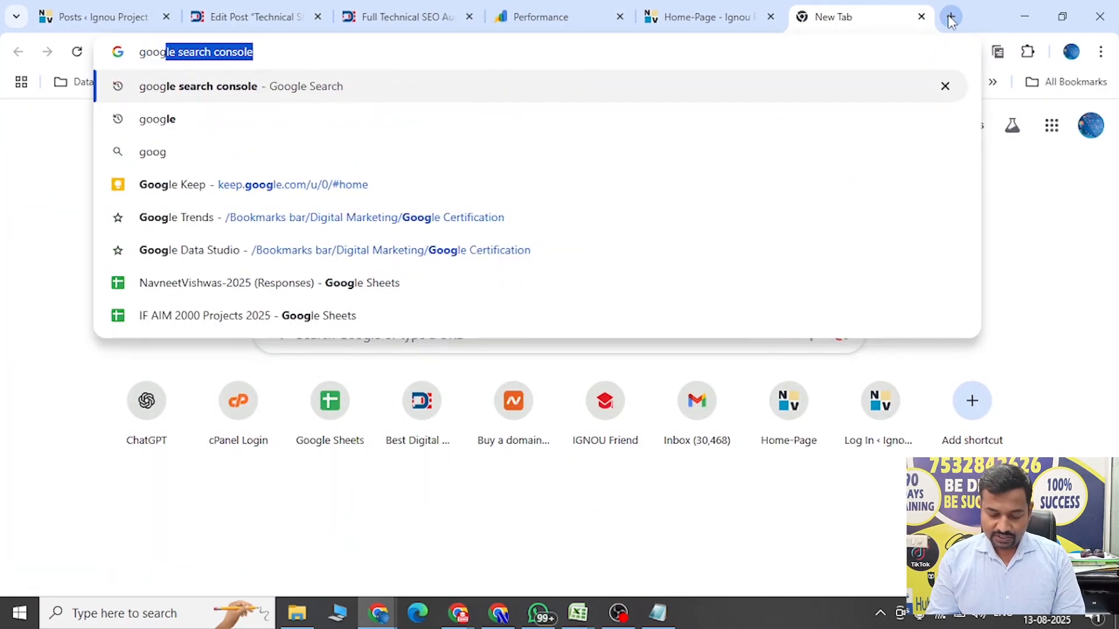
{"action": "key", "text": "Return"}
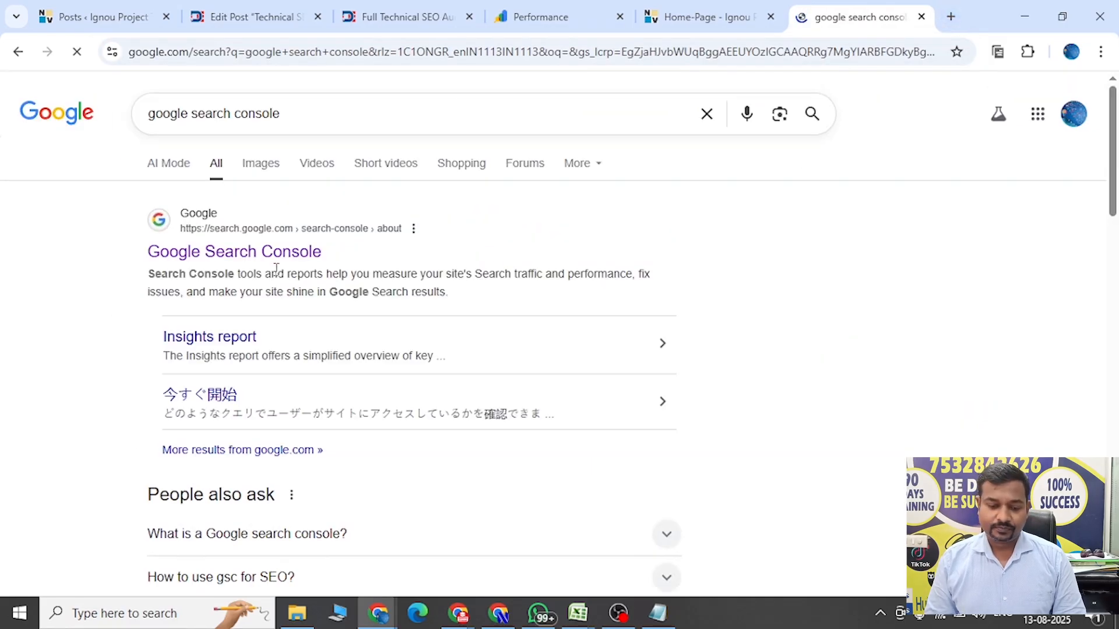
{"action": "left_click", "coordinate": [263, 259]}
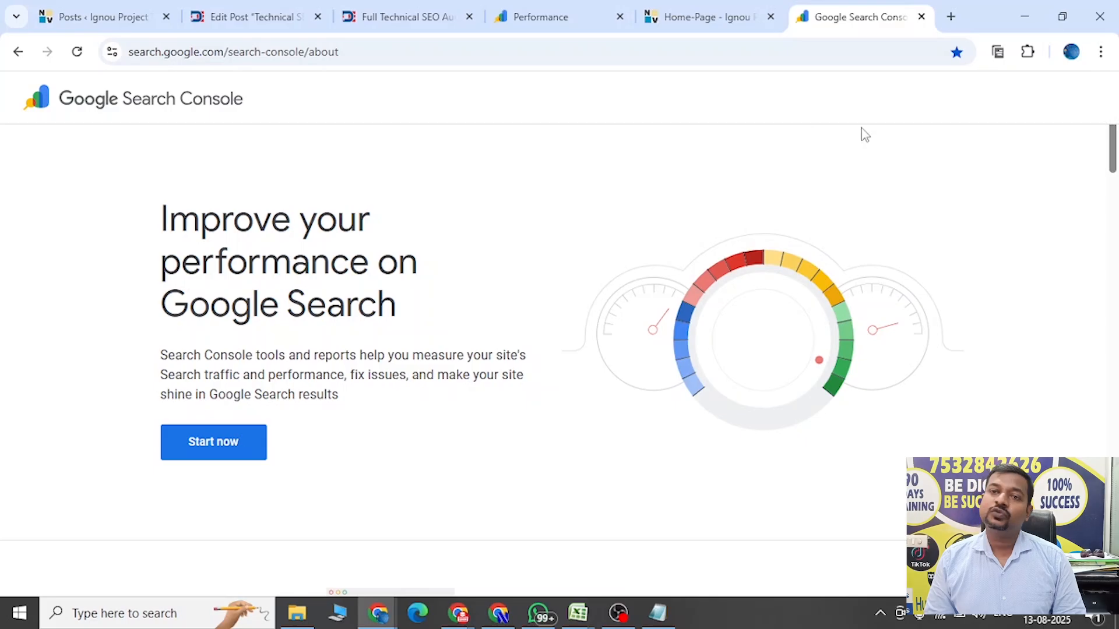
{"action": "left_click", "coordinate": [204, 457]}
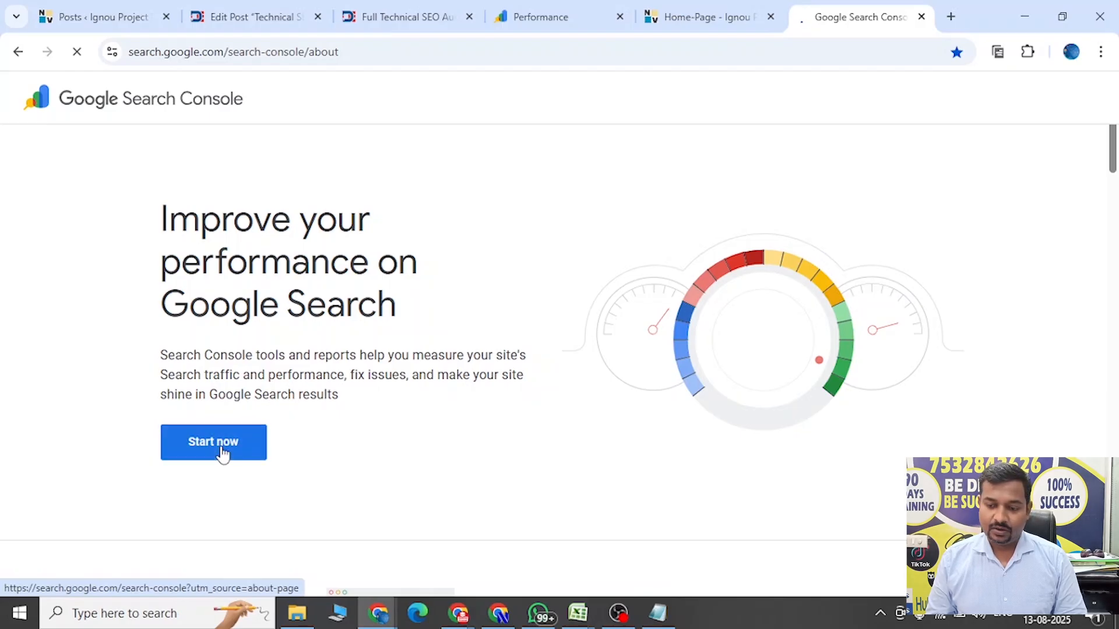
{"action": "left_click", "coordinate": [223, 454]}
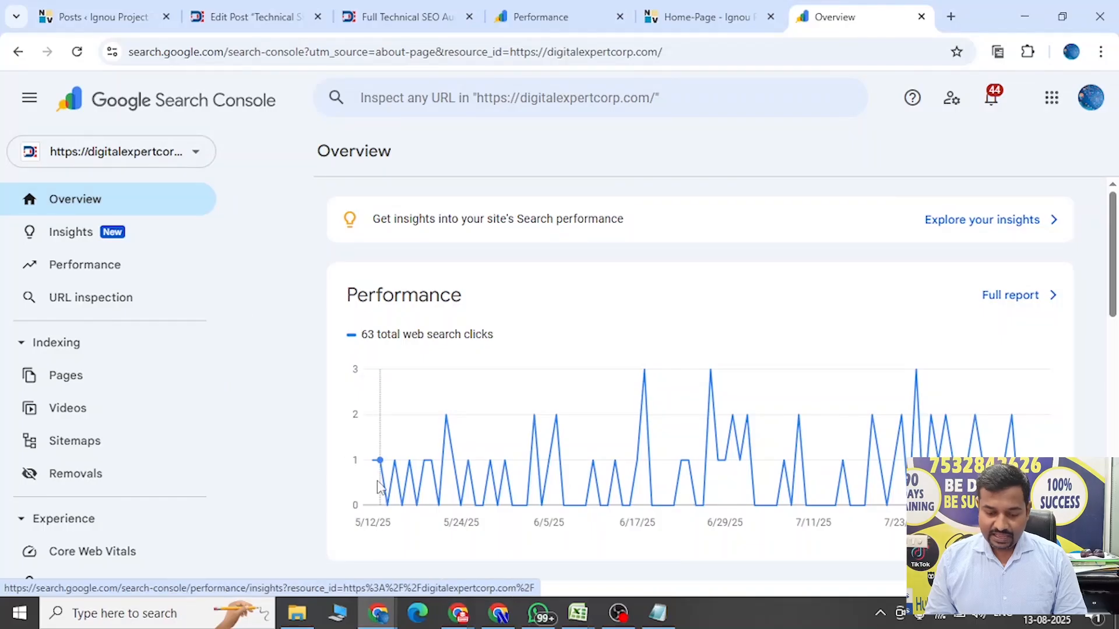
Switch to the Chrome window showing Ads Manager and search Google for "search console" in a new tab.
{"action": "mouse_move", "coordinate": [458, 619]}
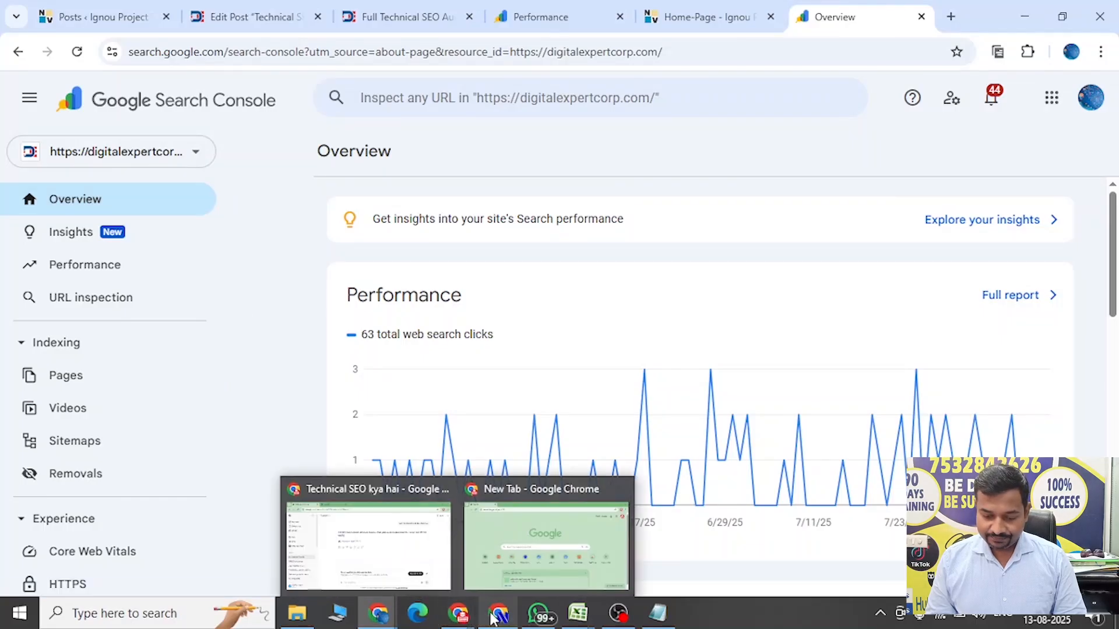
{"action": "mouse_move", "coordinate": [494, 619]}
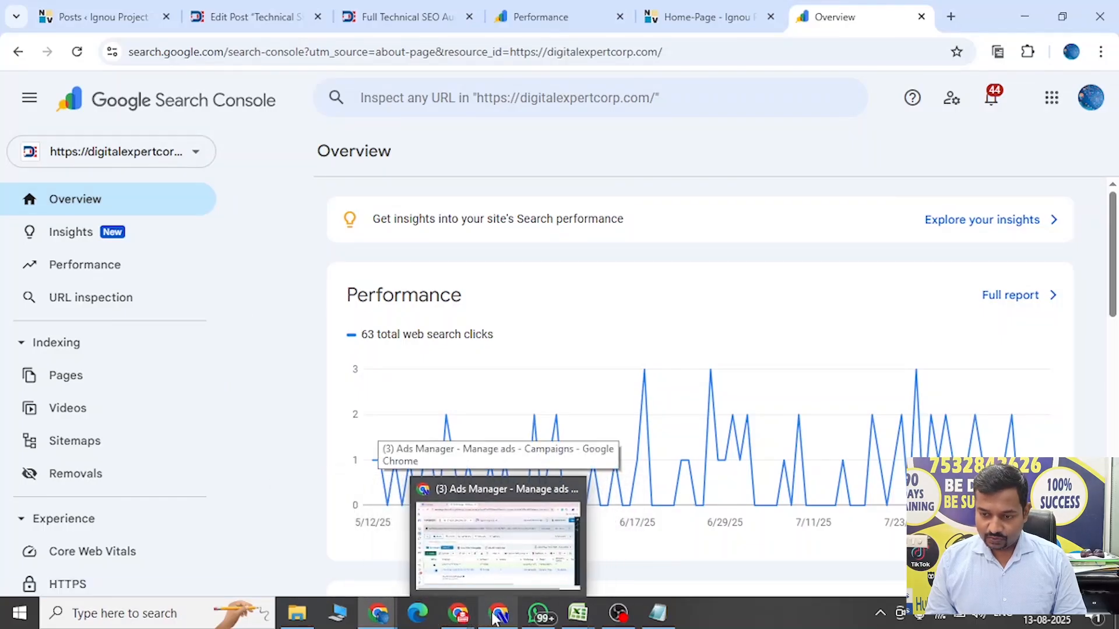
{"action": "left_click", "coordinate": [494, 618]}
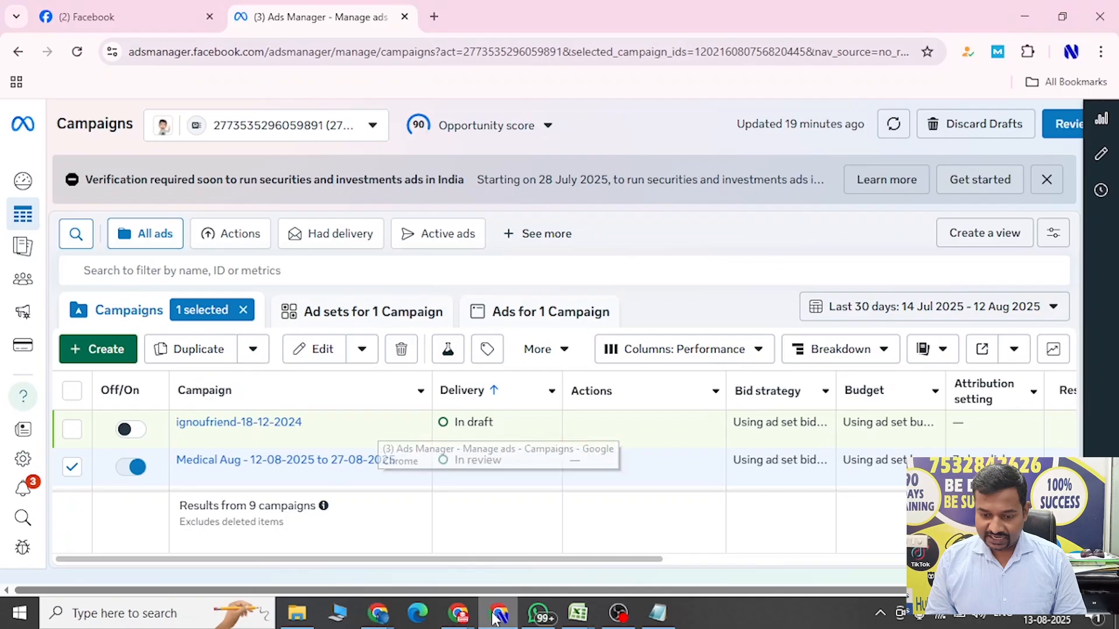
{"action": "left_click", "coordinate": [434, 17]}
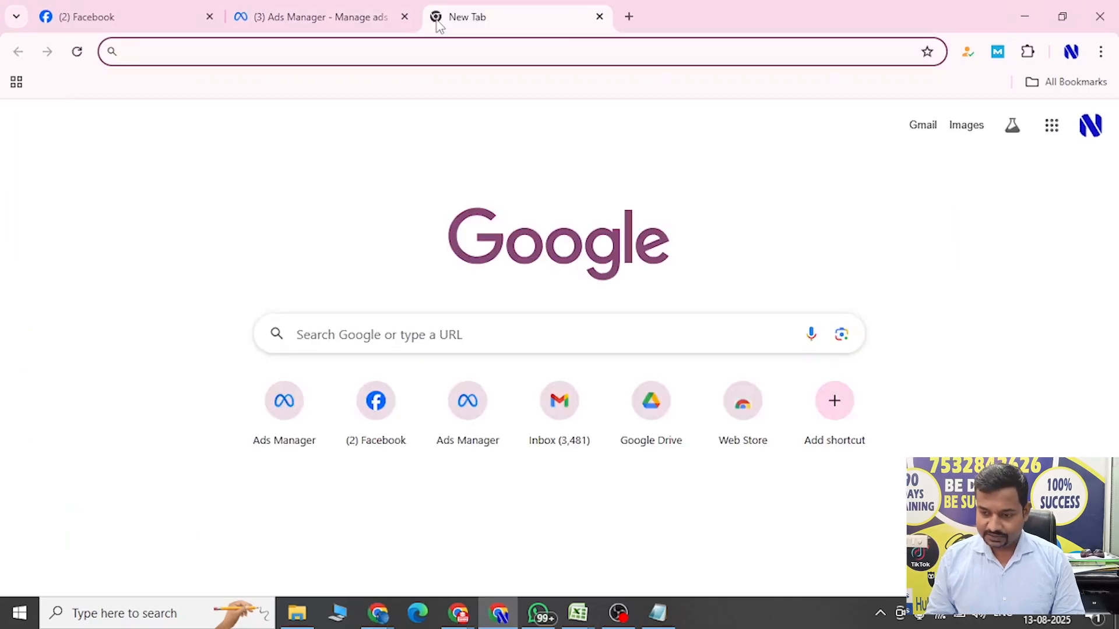
{"action": "type", "text": "ad"}
{"action": "key", "text": "BackSpace"}
{"action": "key", "text": "BackSpace"}
{"action": "key", "text": "BackSpace"}
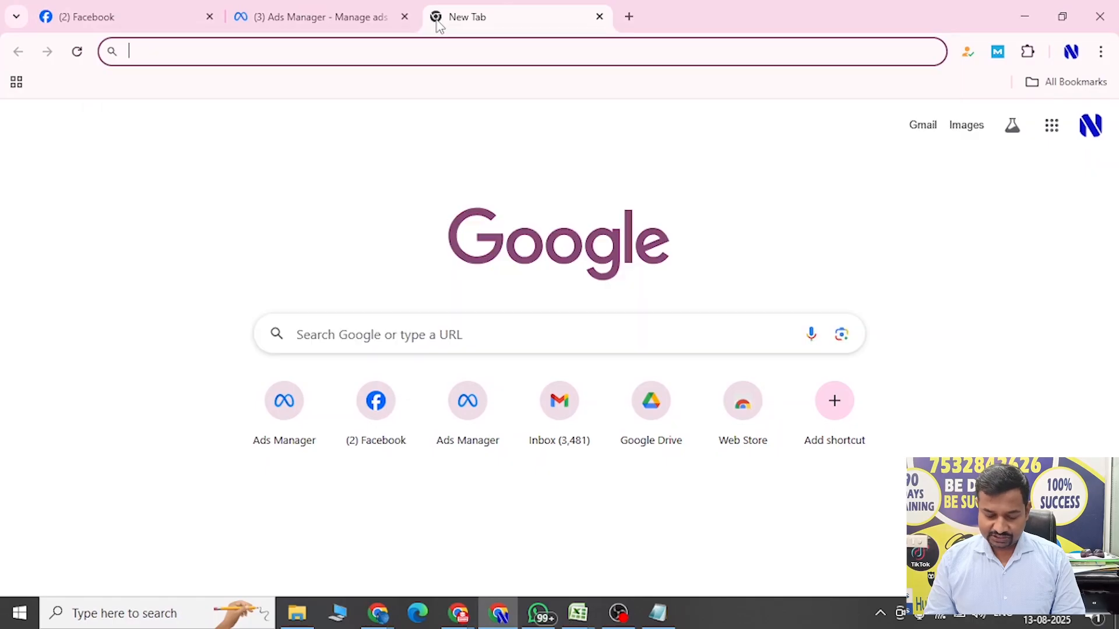
{"action": "type", "text": "search "}
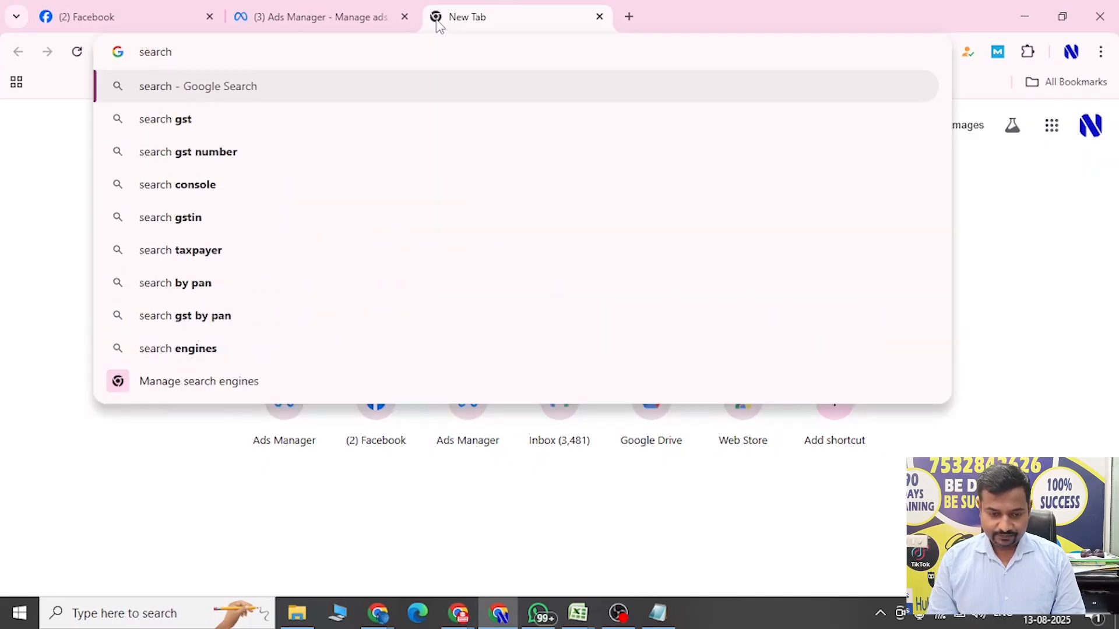
{"action": "type", "text": "console"}
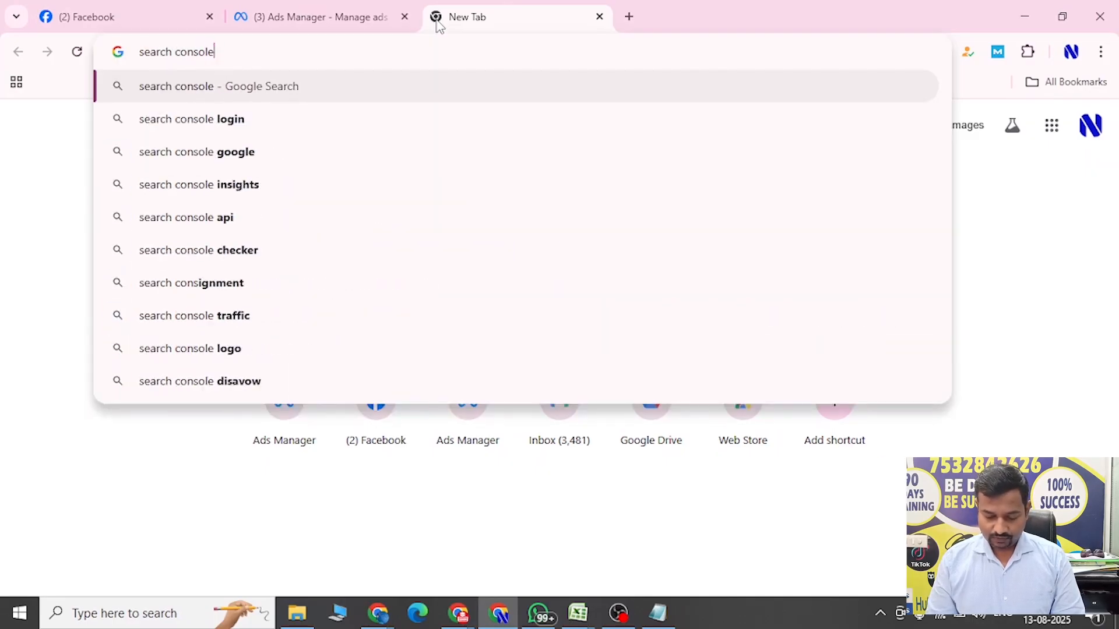
{"action": "key", "text": "Return"}
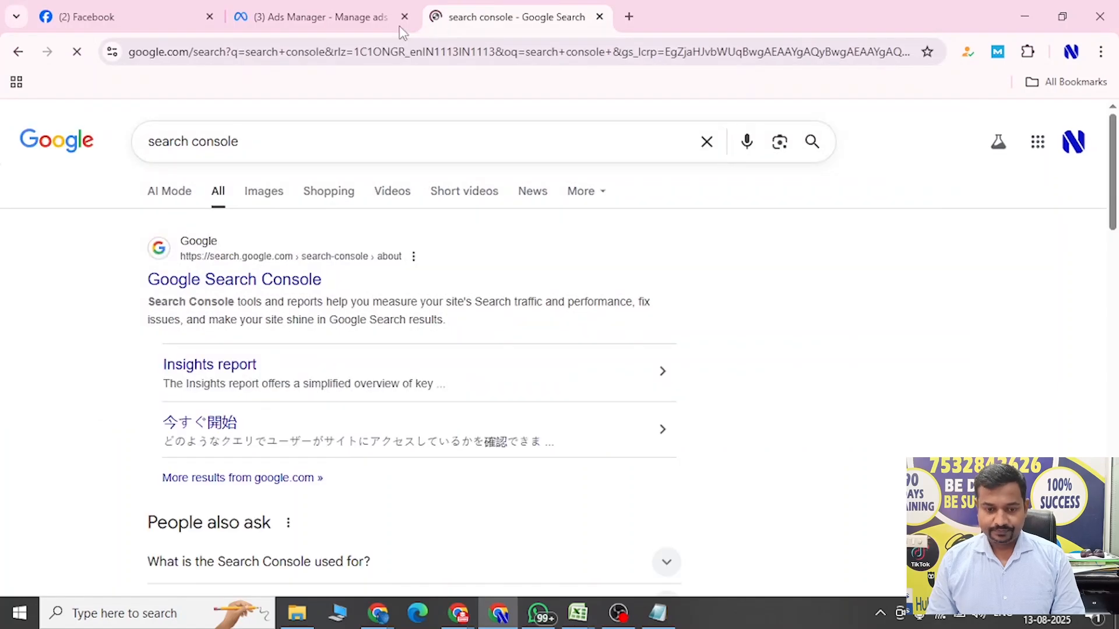
Open Google Search Console from the search results and check which Google account is signed in.
{"action": "left_click", "coordinate": [185, 280]}
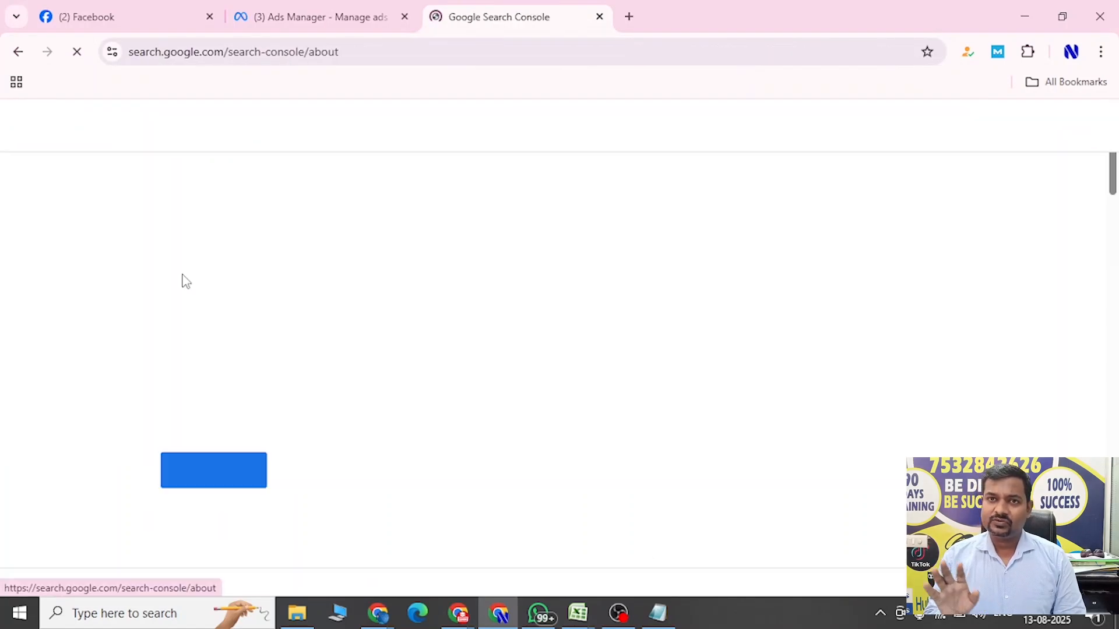
{"action": "left_click", "coordinate": [231, 478]}
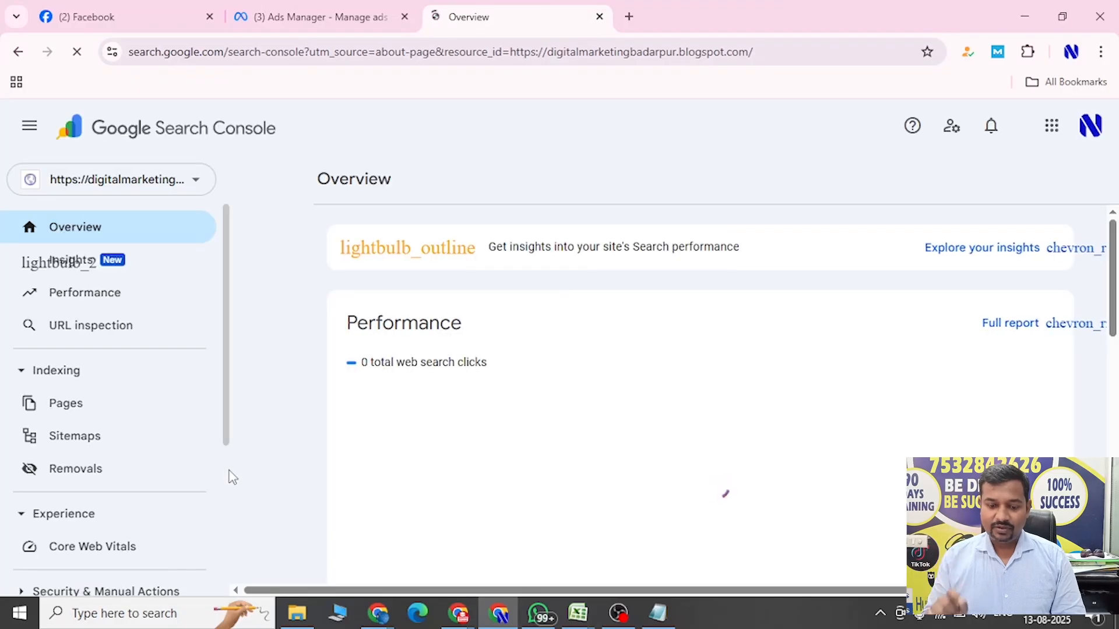
{"action": "left_click", "coordinate": [1091, 127]}
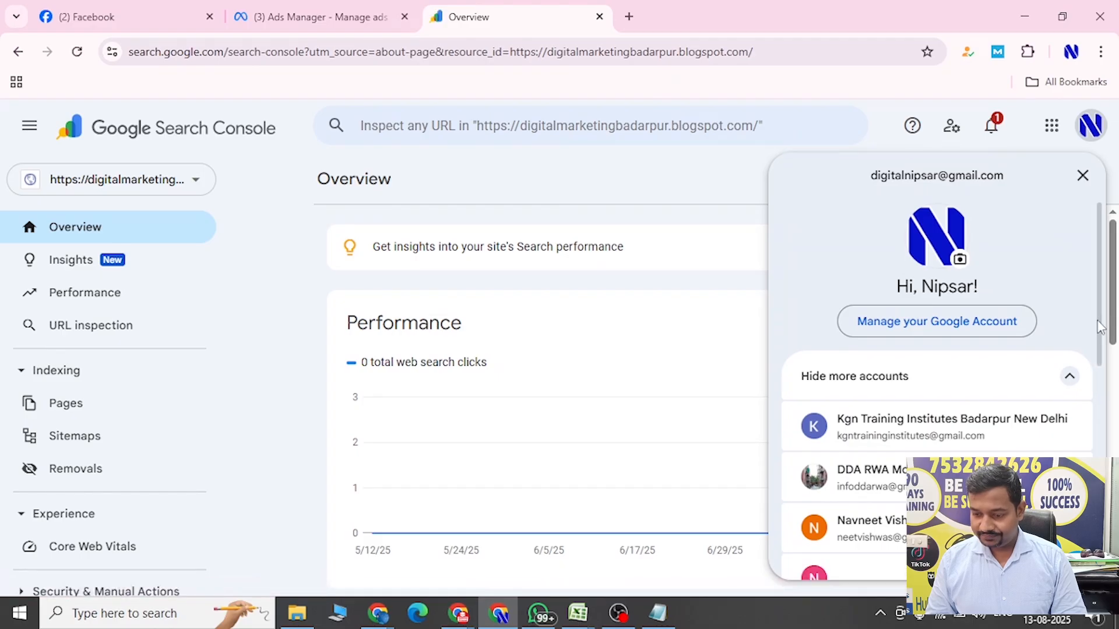
{"action": "scroll", "coordinate": [1100, 327], "scroll_direction": "down", "scroll_amount": 2}
{"action": "left_click", "coordinate": [705, 200]}
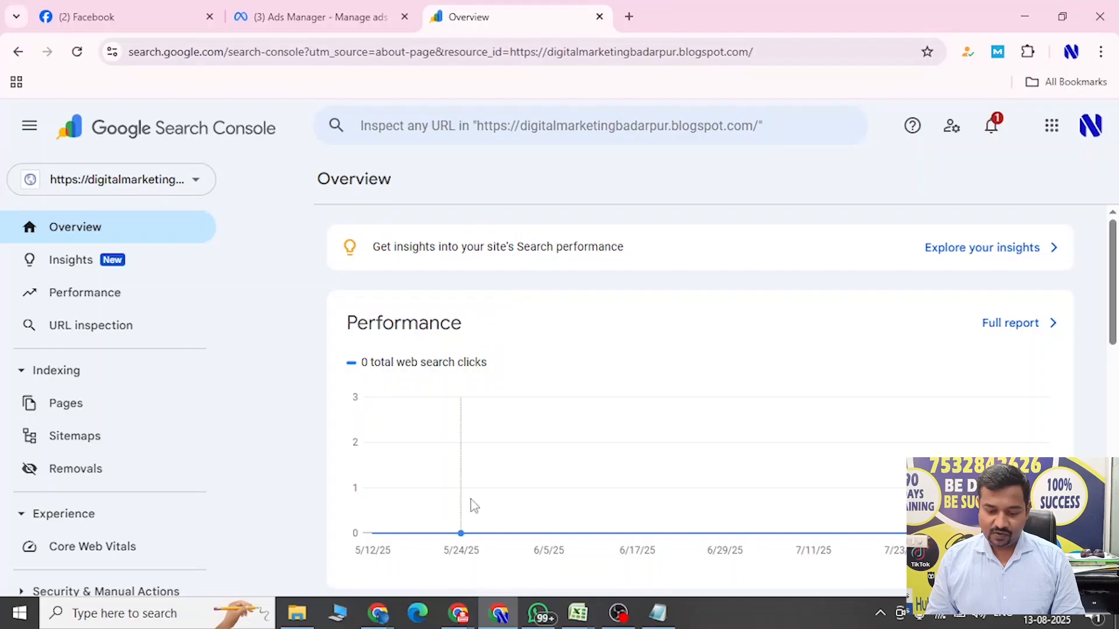
Return to the Chrome window with the digitalexpertcorp.com property and start adding a new property of the URL prefix type.
{"action": "mouse_move", "coordinate": [380, 613]}
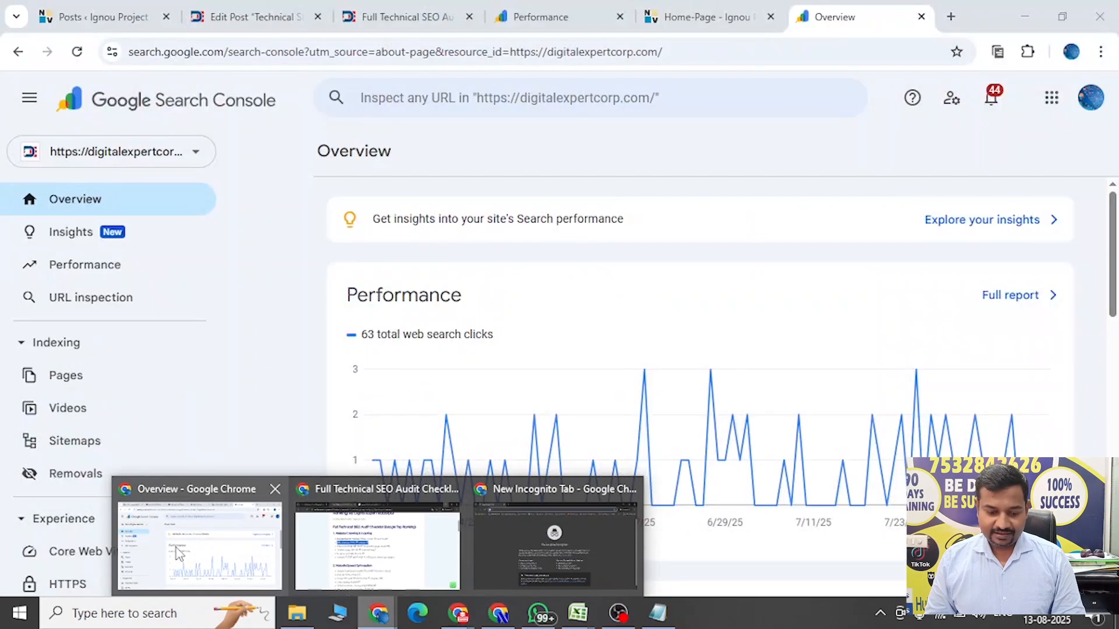
{"action": "left_click", "coordinate": [176, 548]}
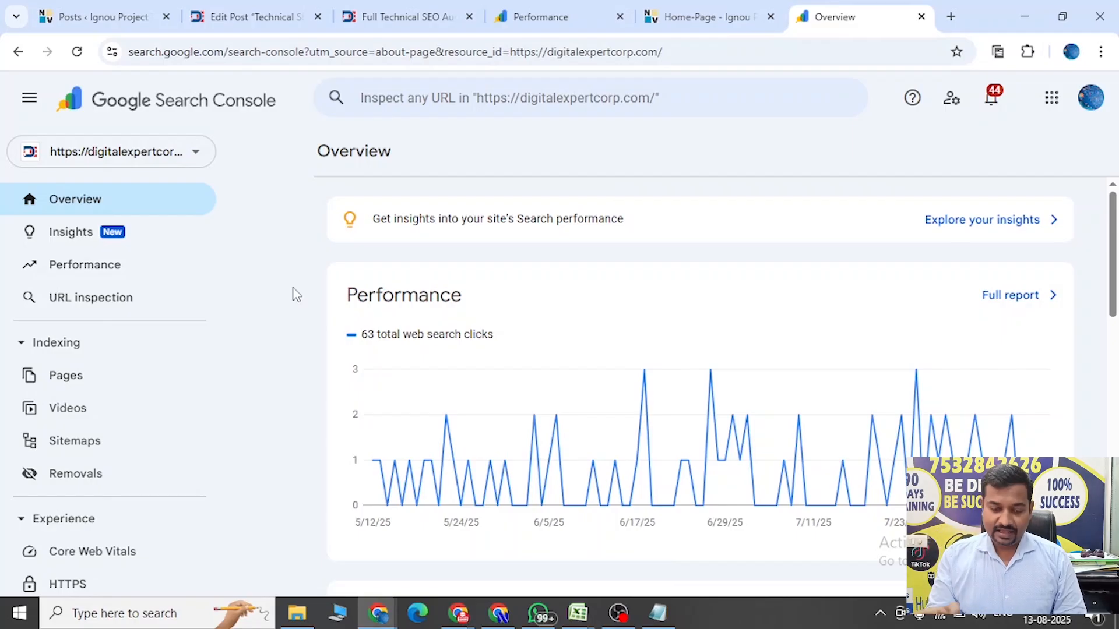
{"action": "left_click", "coordinate": [197, 170]}
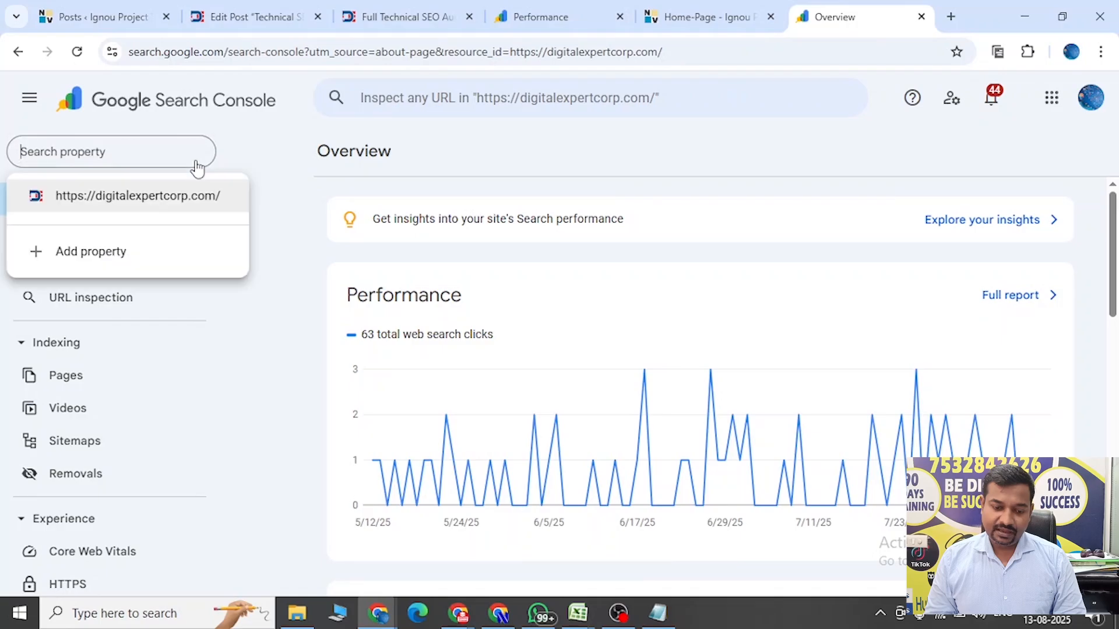
{"action": "left_click", "coordinate": [93, 249]}
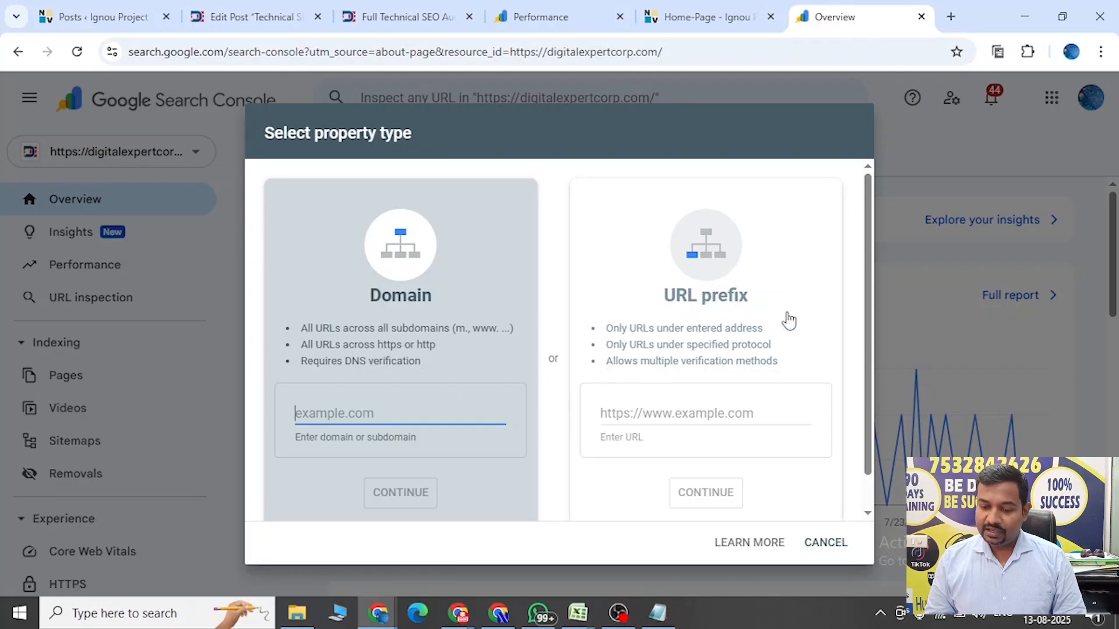
{"action": "left_click", "coordinate": [640, 415]}
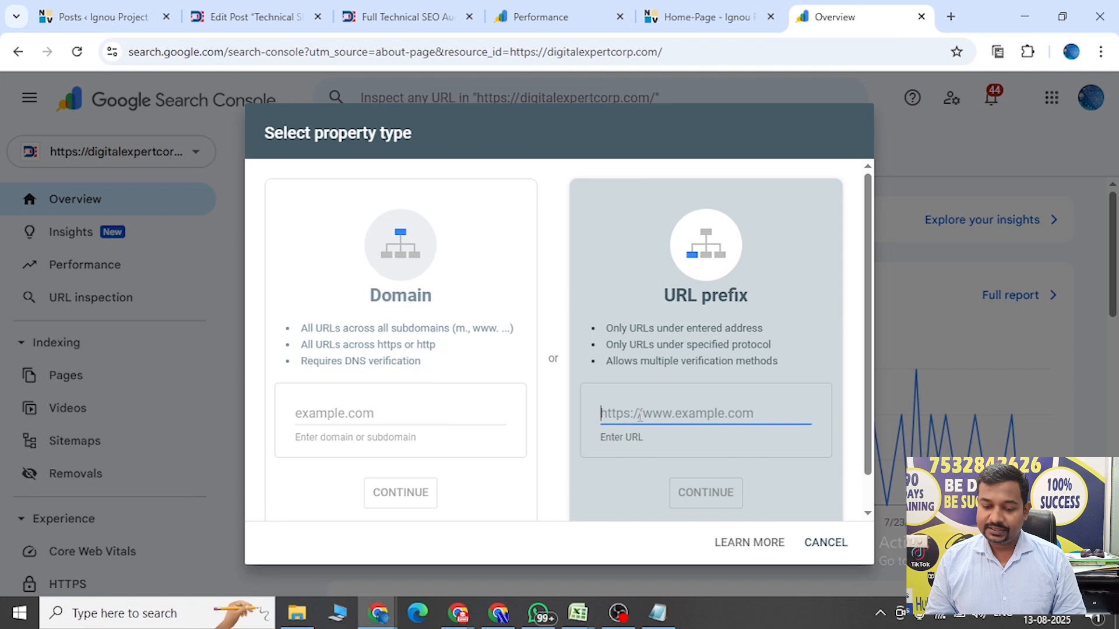
Copy the navneetvishwas.com home page address and submit it as the URL prefix of the new property.
{"action": "left_click", "coordinate": [680, 15]}
{"action": "left_click", "coordinate": [257, 52]}
{"action": "key", "text": "ctrl+c"}
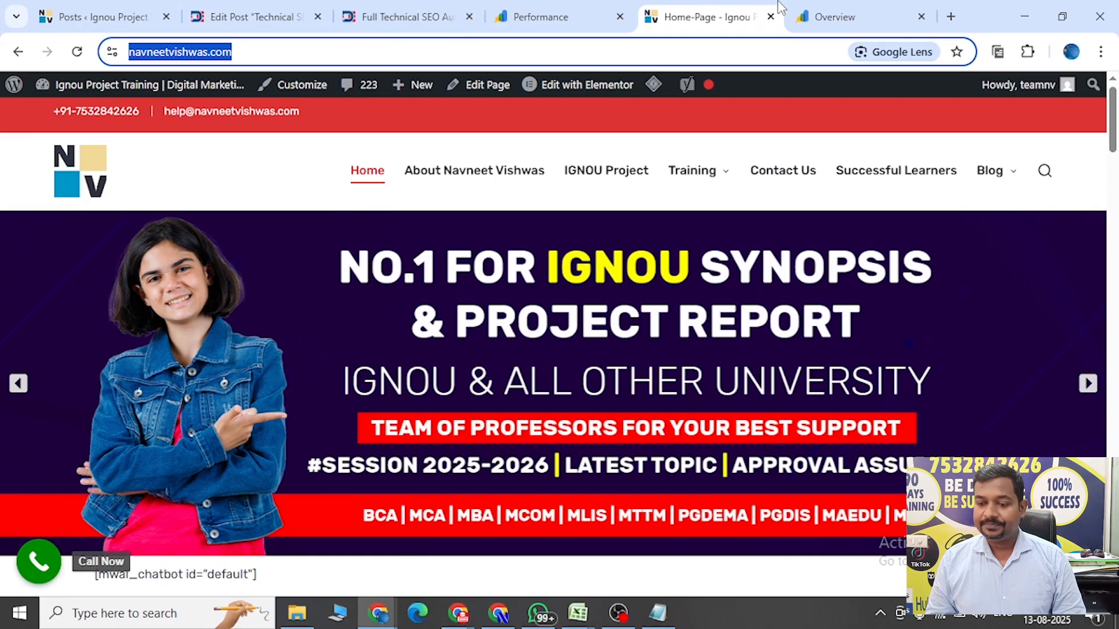
{"action": "left_click", "coordinate": [848, 14]}
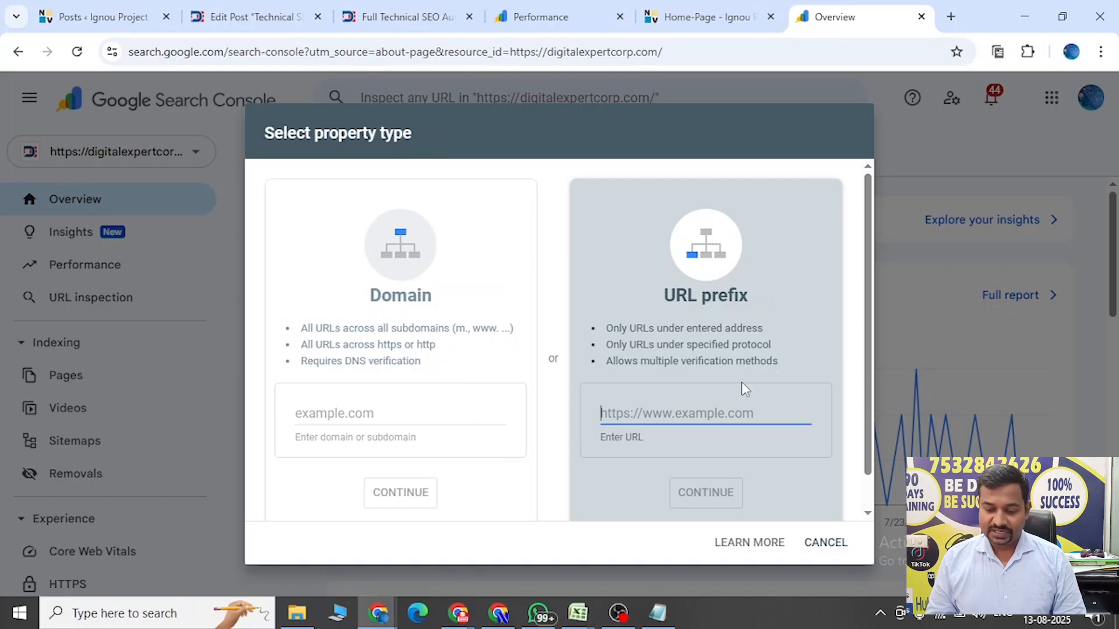
{"action": "key", "text": "ctrl+v"}
{"action": "left_click", "coordinate": [681, 505]}
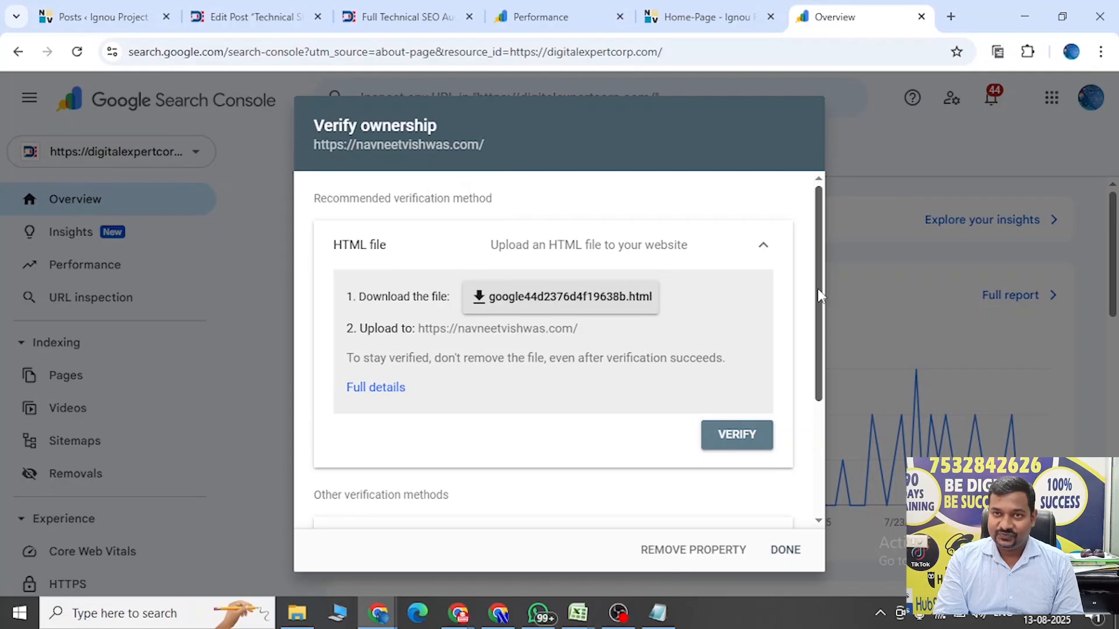
Expand the HTML tag verification method for the new property and copy its google-site-verification meta tag.
{"action": "left_click_drag", "start_coordinate": [820, 295], "coordinate": [822, 270]}
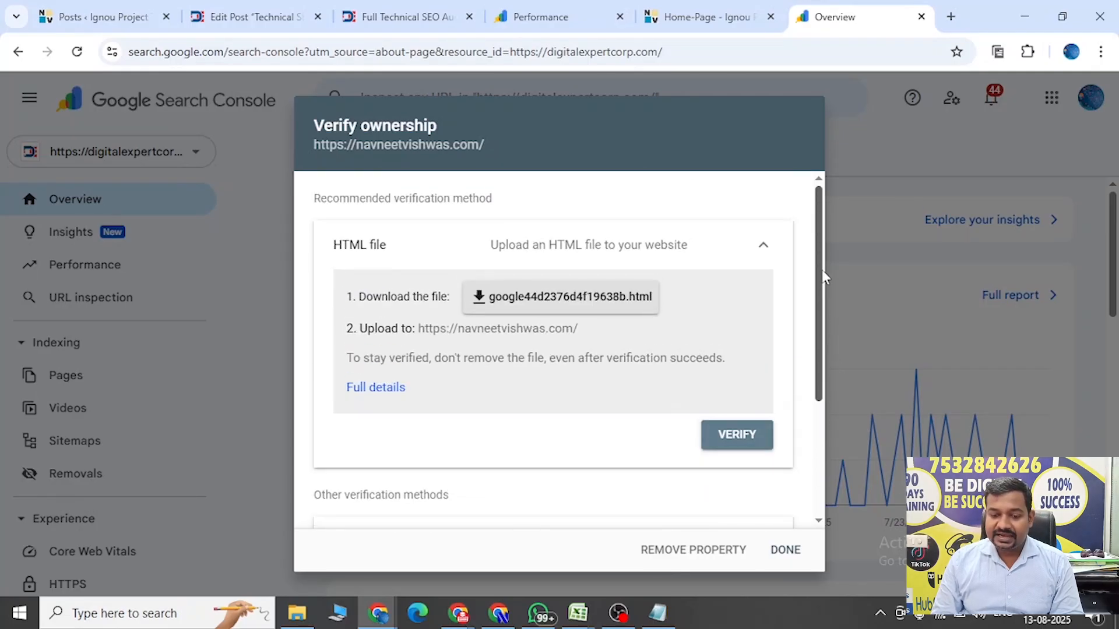
{"action": "left_click_drag", "start_coordinate": [309, 125], "coordinate": [434, 129]}
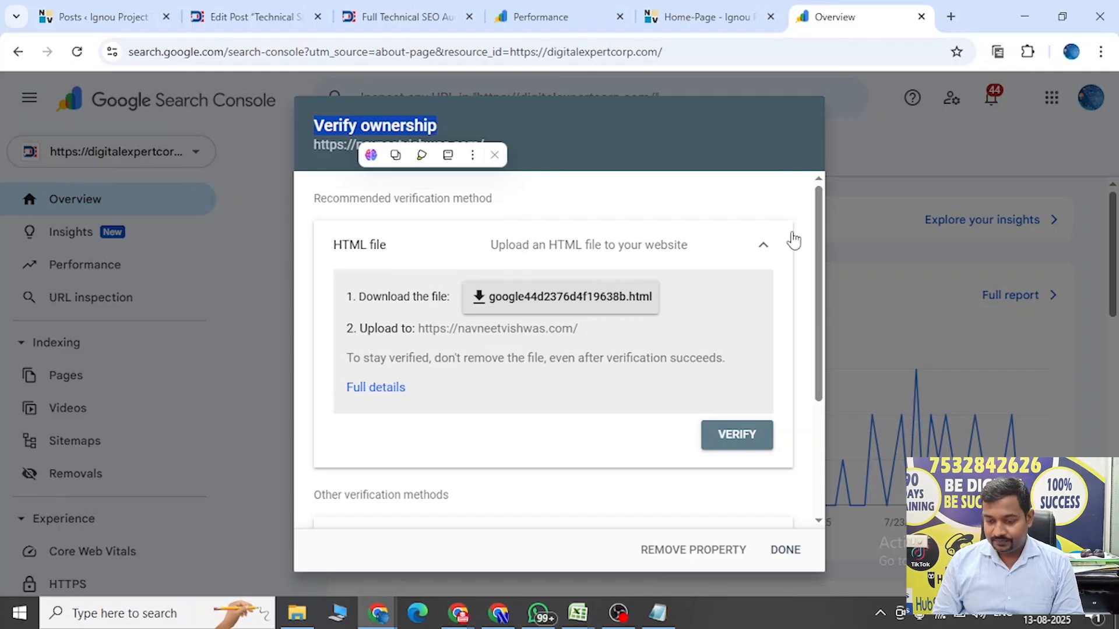
{"action": "left_click_drag", "start_coordinate": [819, 257], "coordinate": [826, 315]}
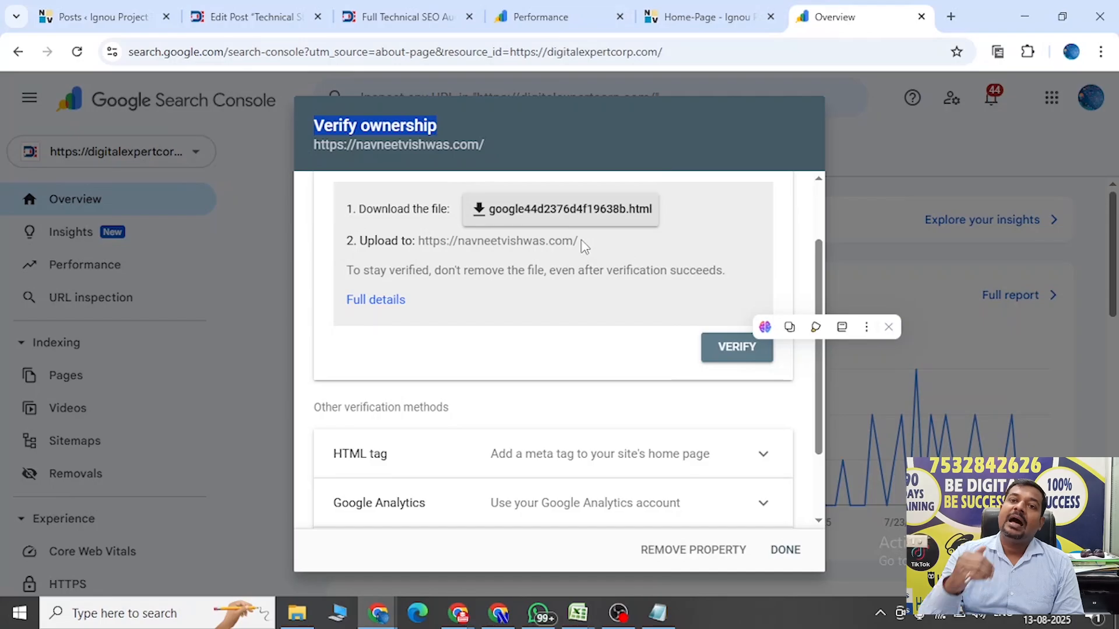
{"action": "left_click_drag", "start_coordinate": [820, 283], "coordinate": [822, 351]}
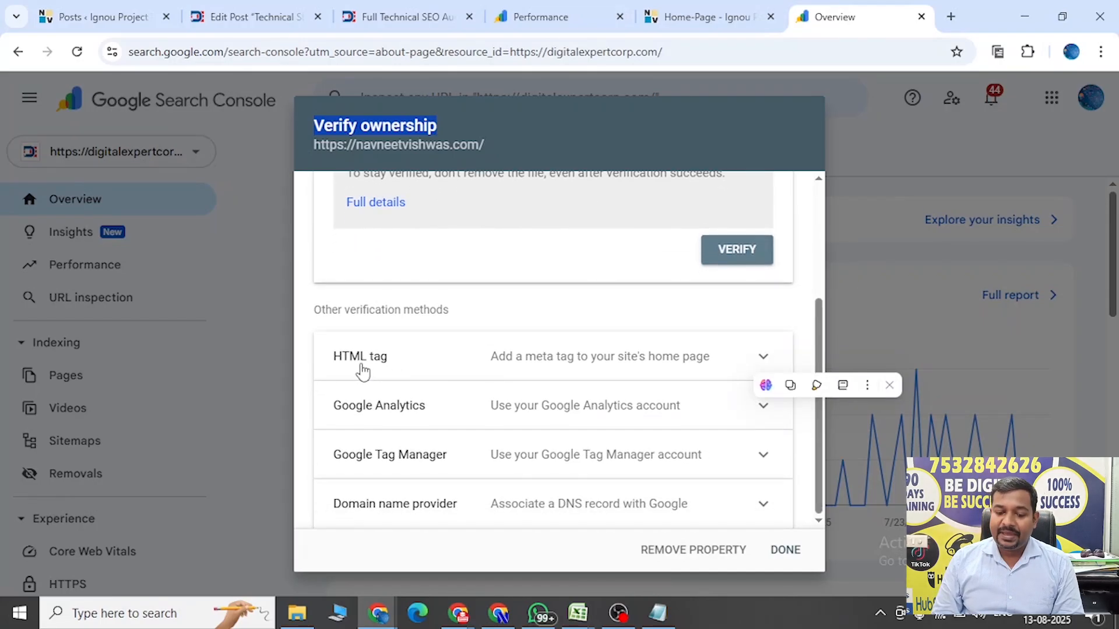
{"action": "left_click", "coordinate": [768, 362]}
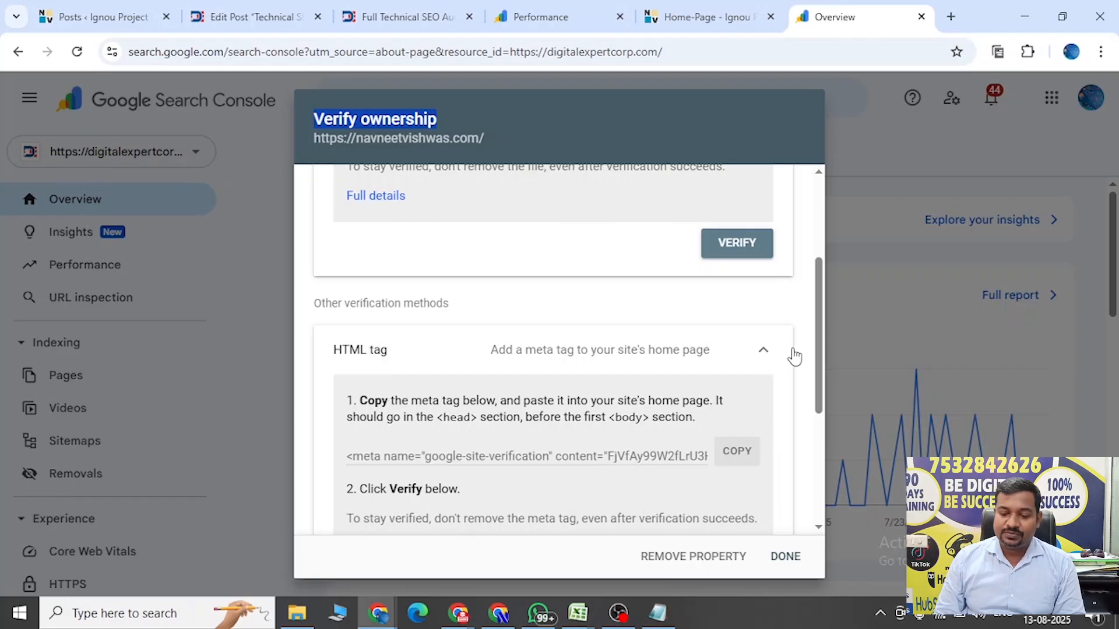
{"action": "scroll", "coordinate": [827, 350], "scroll_direction": "down", "scroll_amount": 2}
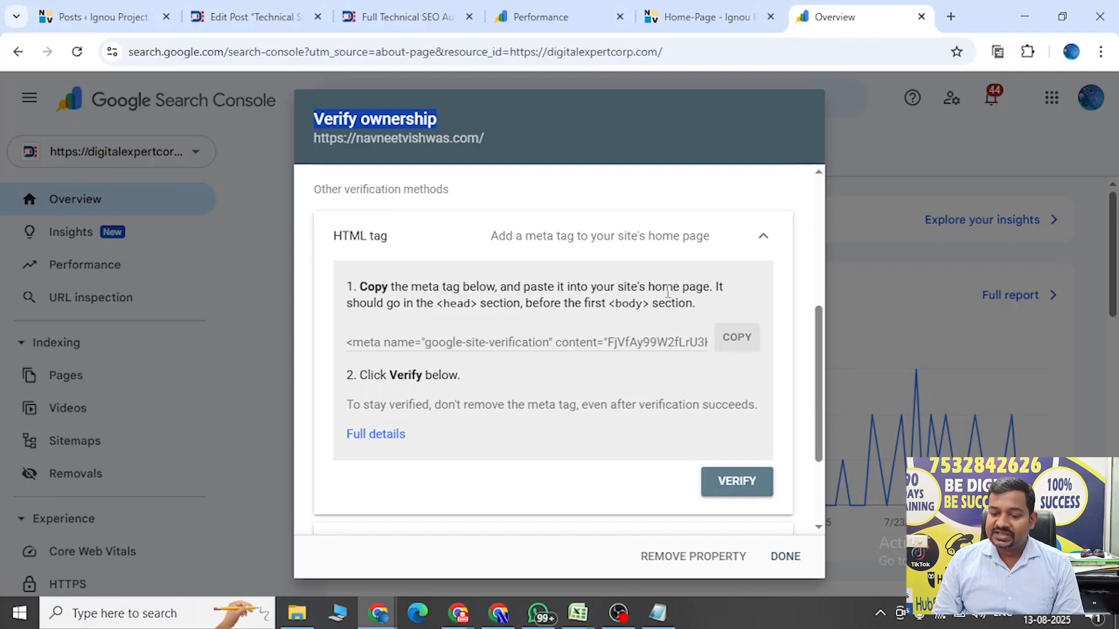
{"action": "left_click", "coordinate": [740, 342]}
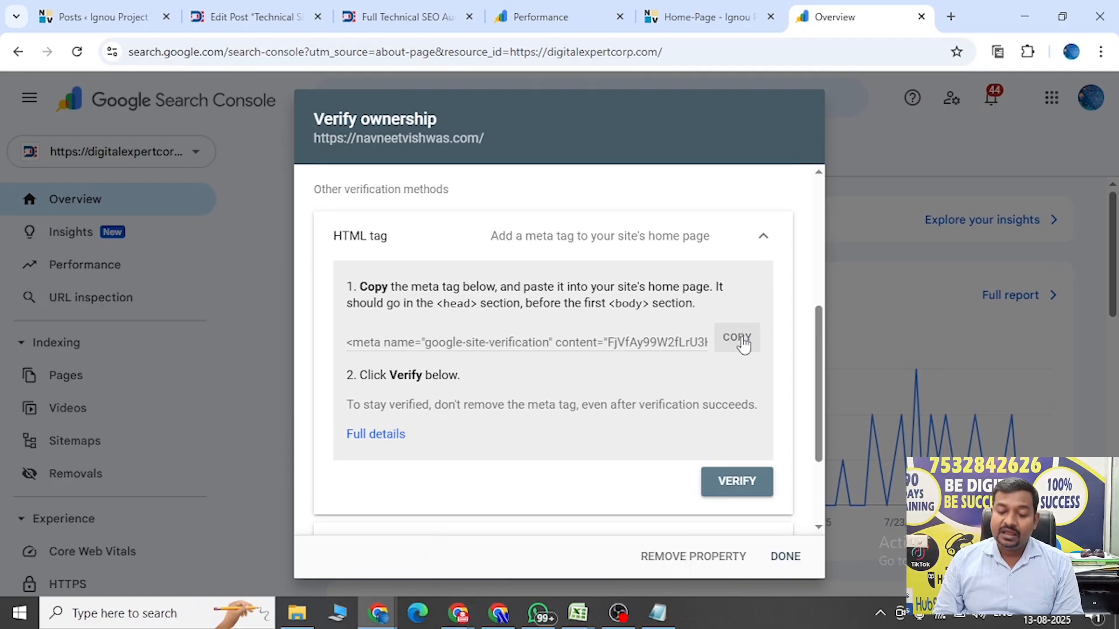
Switch to the navneetvishwas.com WordPress admin and open the page for adding new plugins.
{"action": "left_click", "coordinate": [109, 25]}
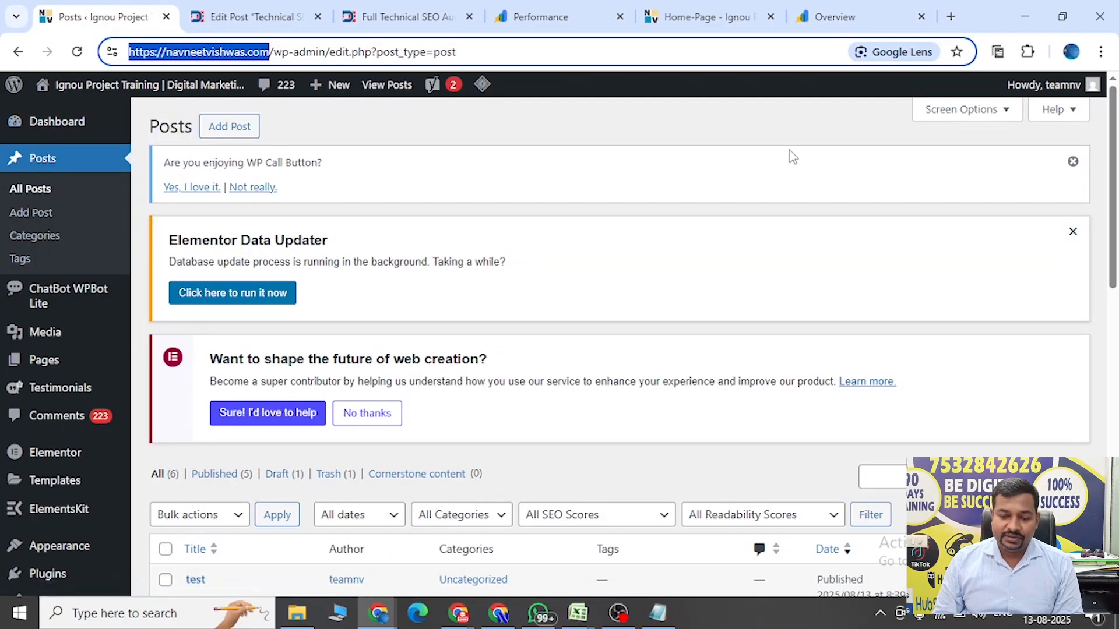
{"action": "left_click", "coordinate": [55, 125]}
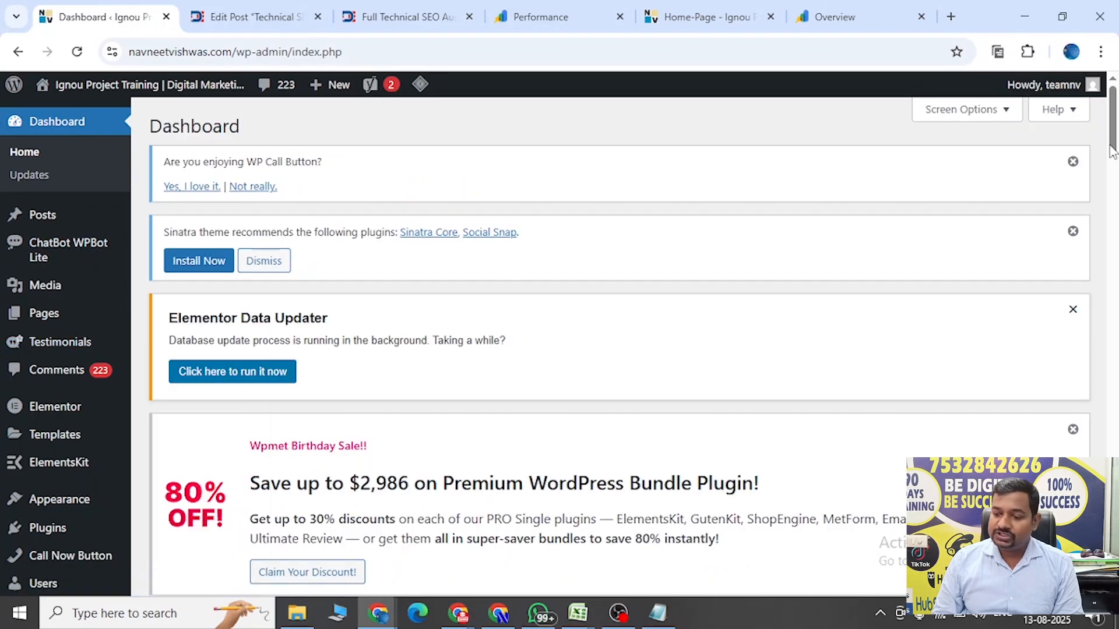
{"action": "left_click_drag", "start_coordinate": [1113, 151], "coordinate": [1114, 186]}
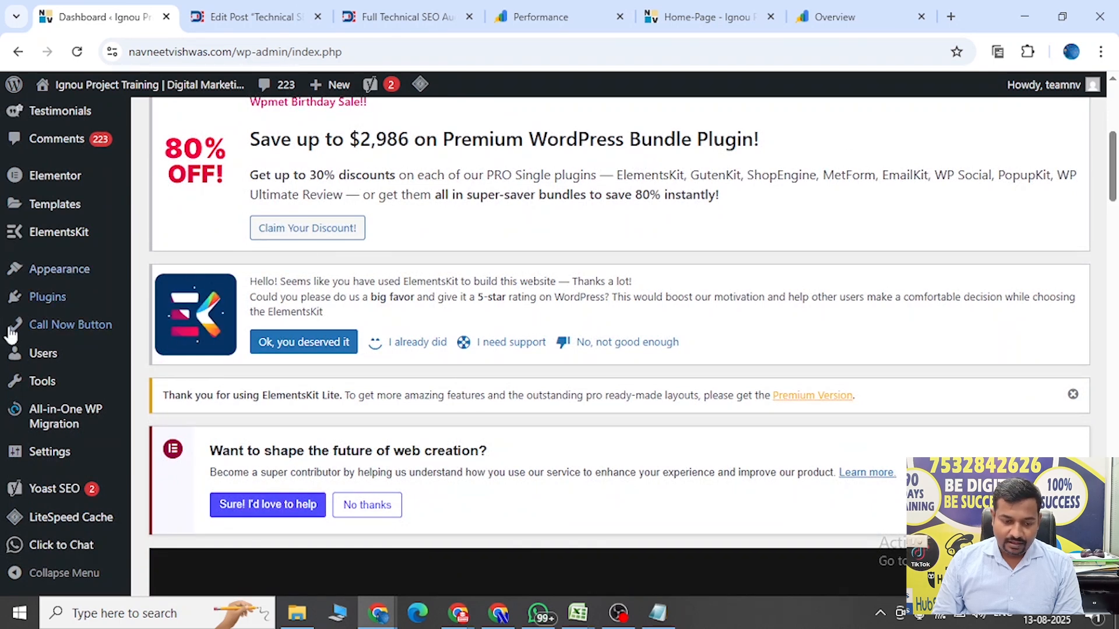
{"action": "mouse_move", "coordinate": [40, 295]}
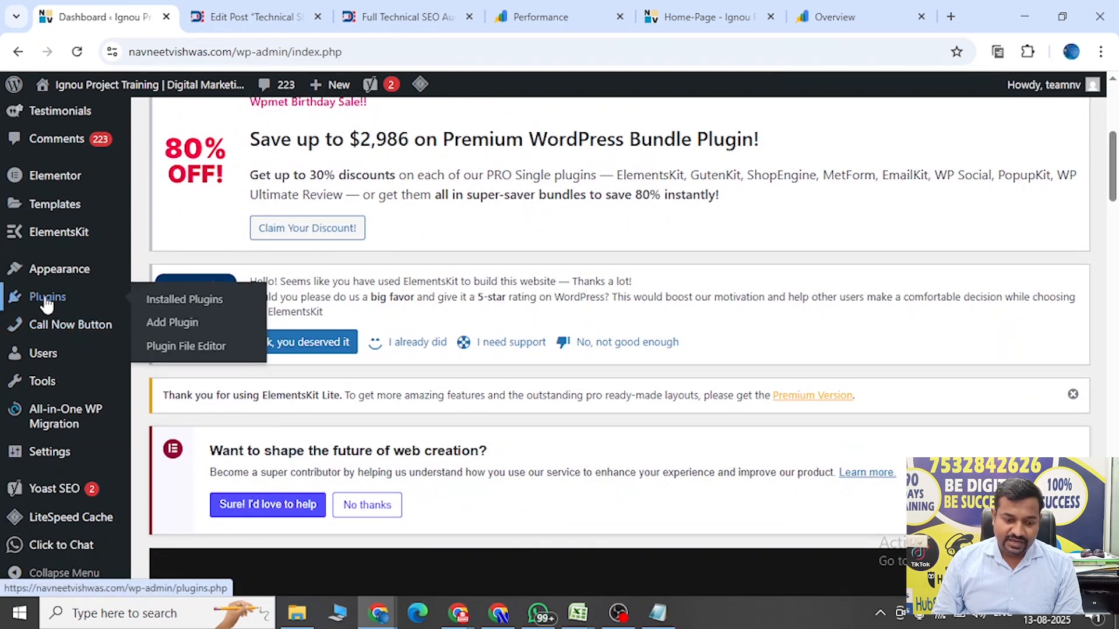
{"action": "left_click", "coordinate": [166, 327]}
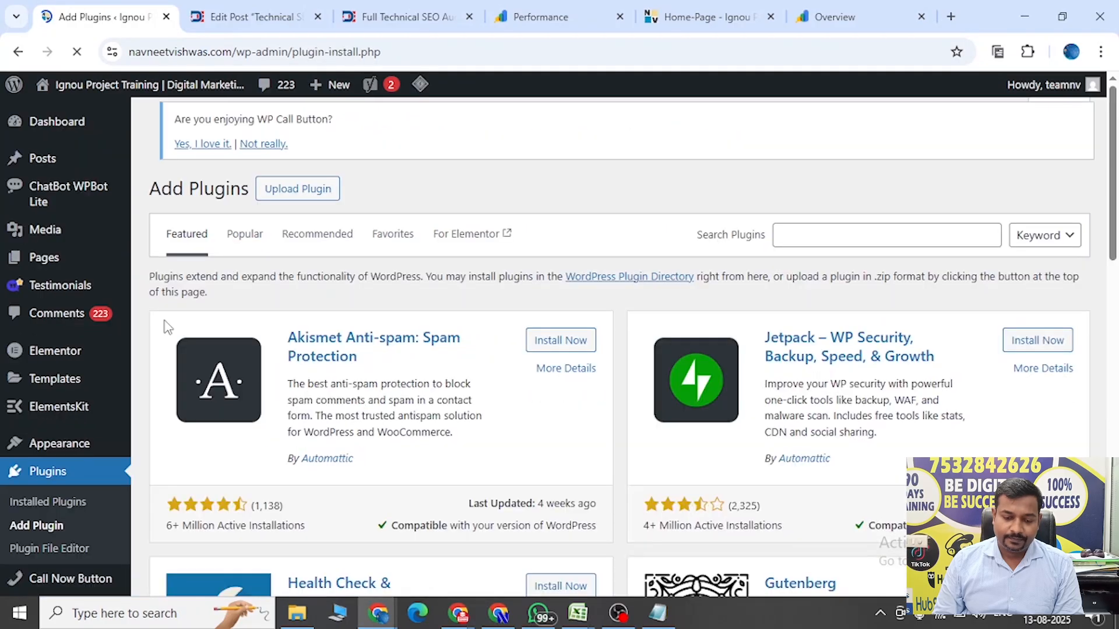
Search the plugins for "code", and install and activate WPCode – Insert Headers and Footers + Custom Code Snippets.
{"action": "left_click", "coordinate": [797, 236]}
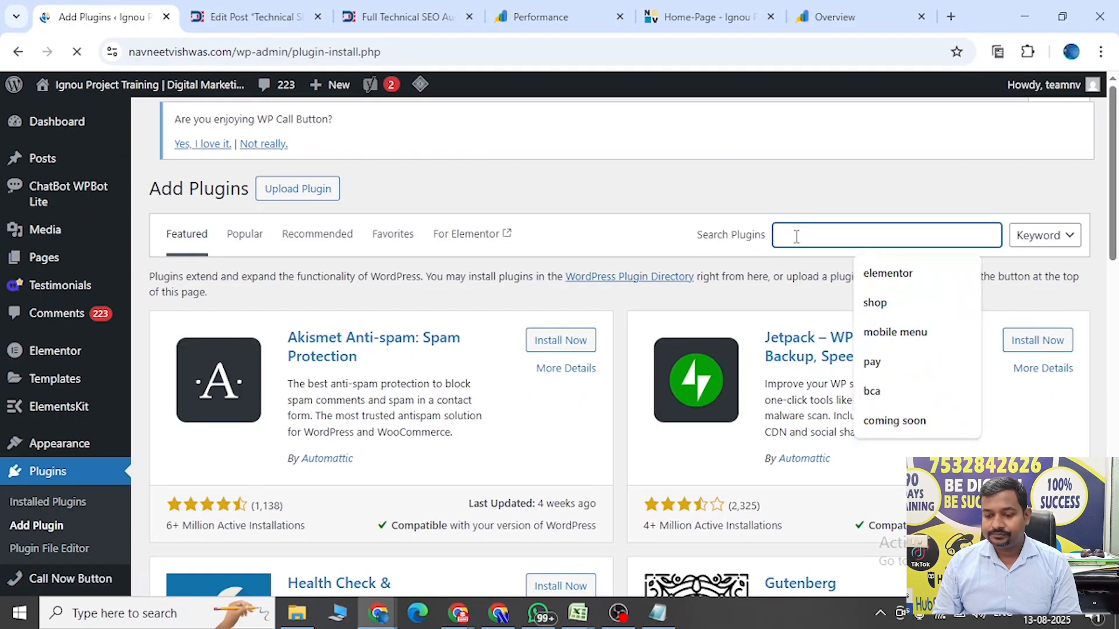
{"action": "type", "text": "code"}
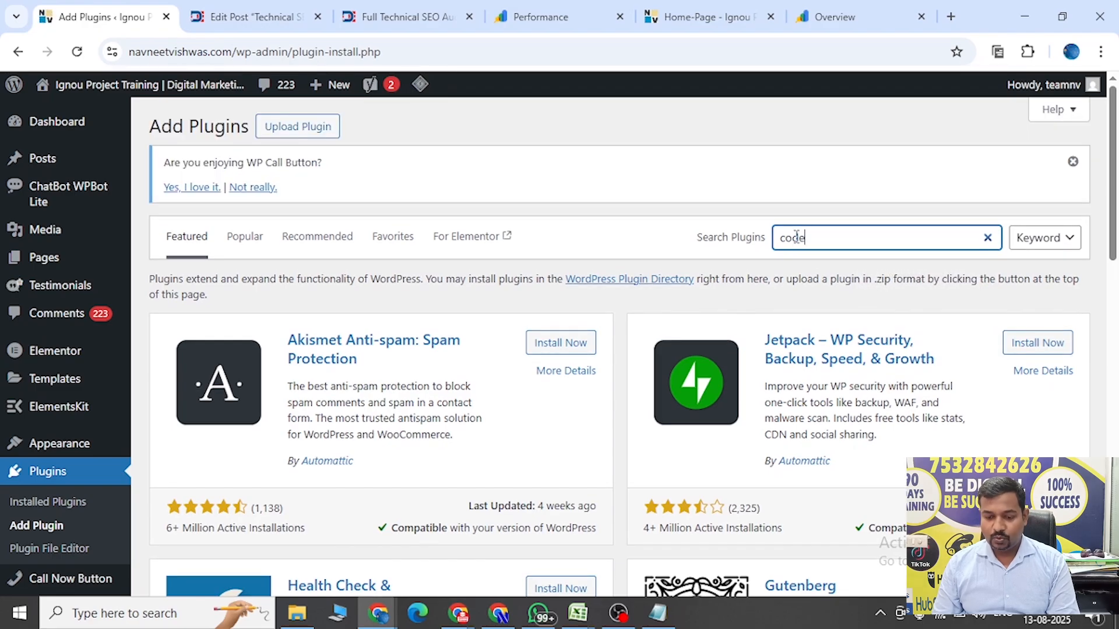
{"action": "key", "text": "Return"}
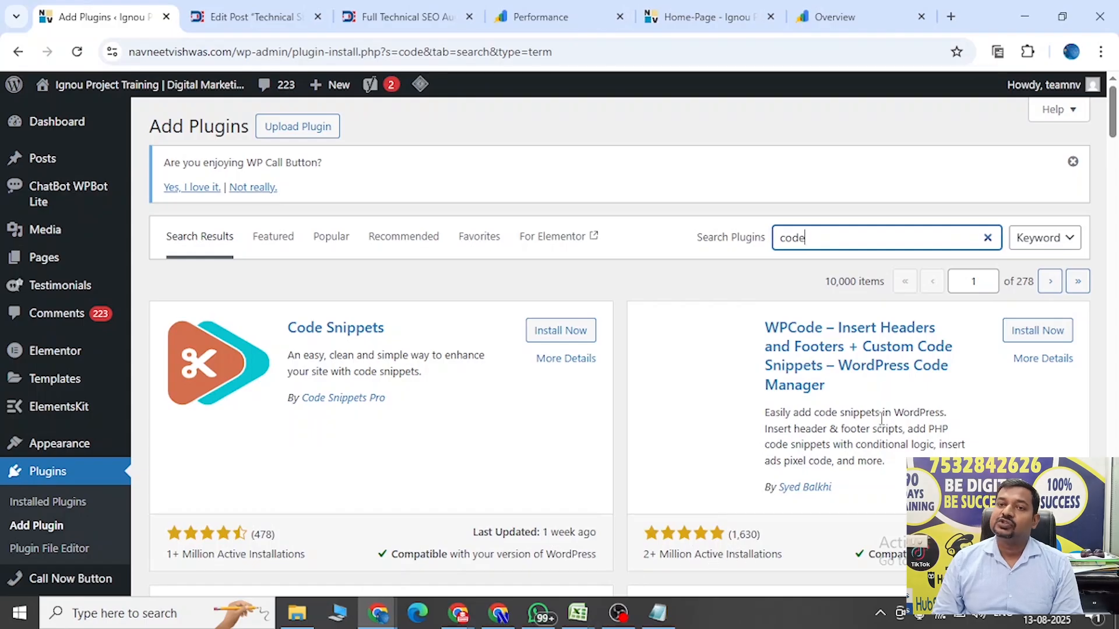
{"action": "left_click", "coordinate": [1038, 331]}
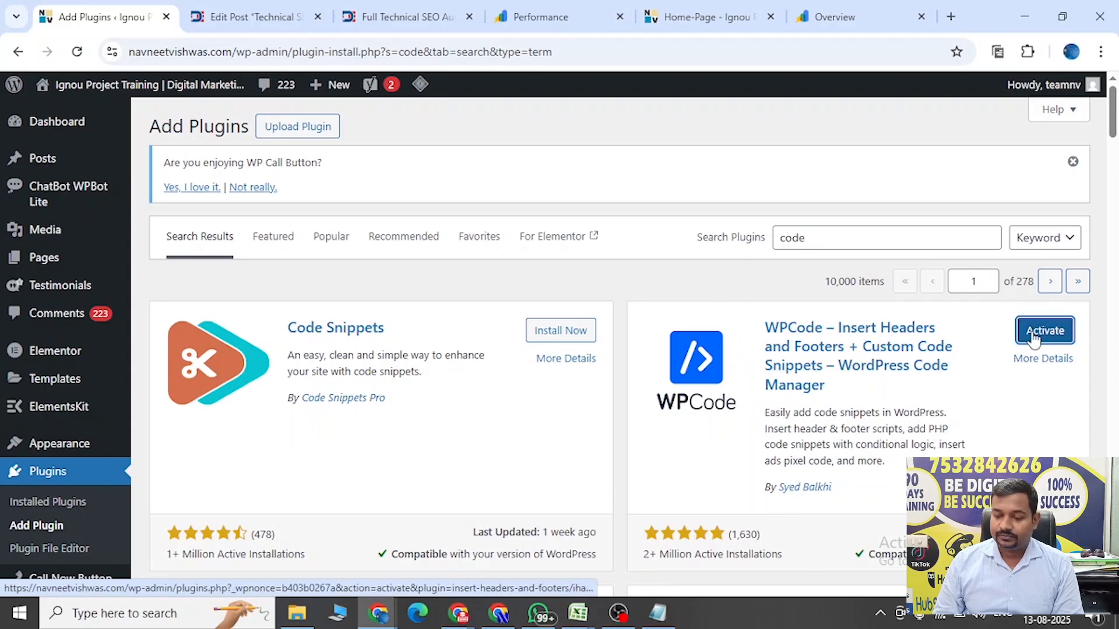
{"action": "left_click", "coordinate": [1046, 333]}
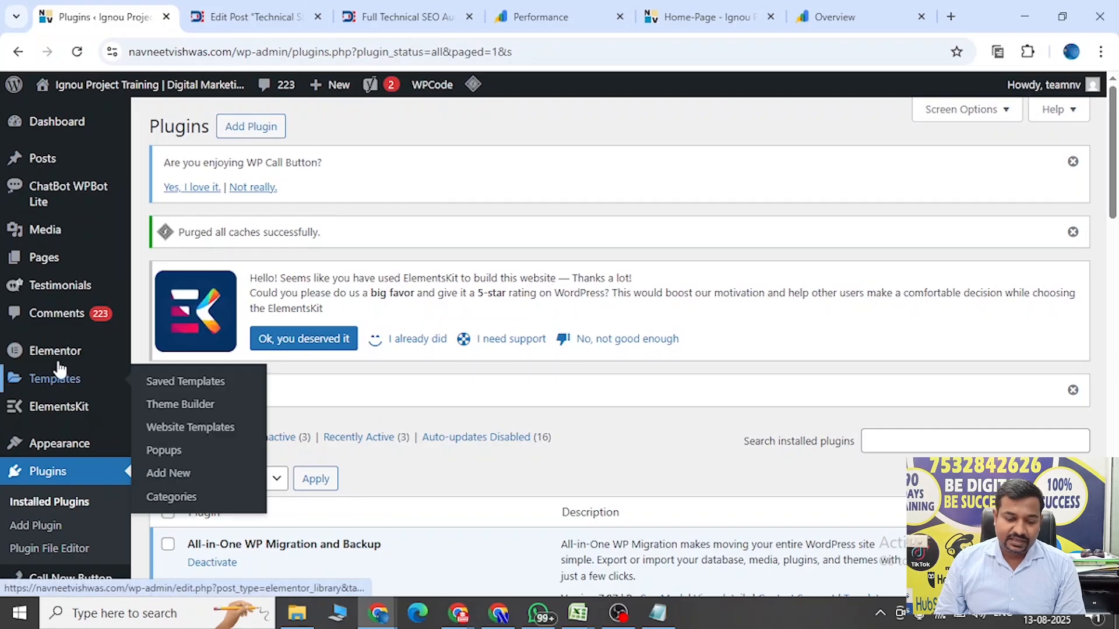
Go back to the WordPress dashboard and open WPCode's page for adding a code snippet.
{"action": "mouse_move", "coordinate": [51, 452]}
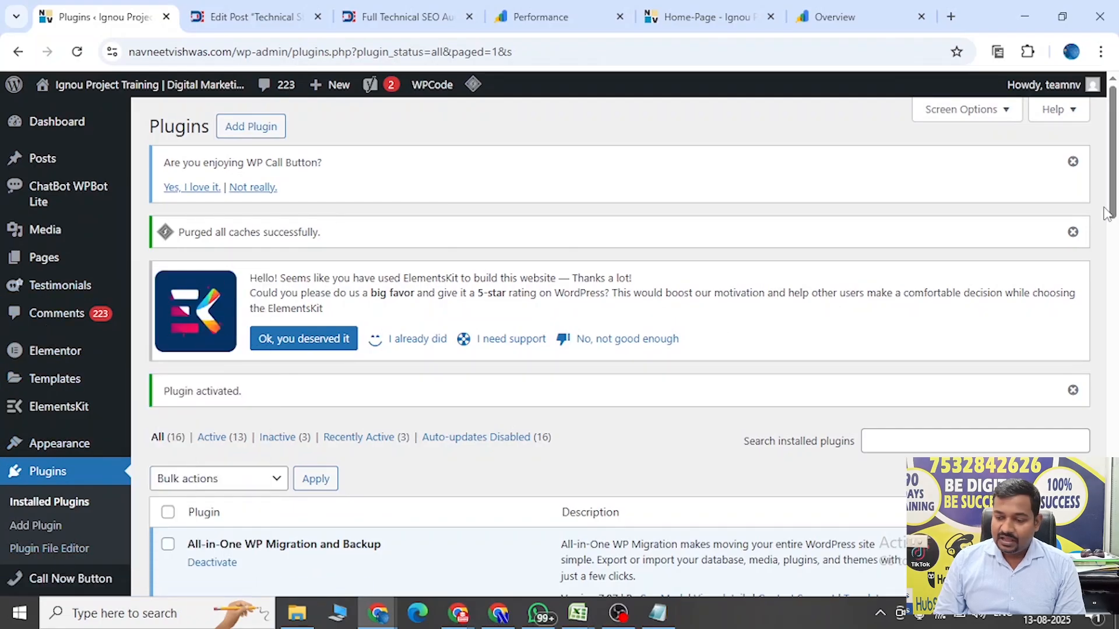
{"action": "left_click_drag", "start_coordinate": [1112, 199], "coordinate": [1116, 226]}
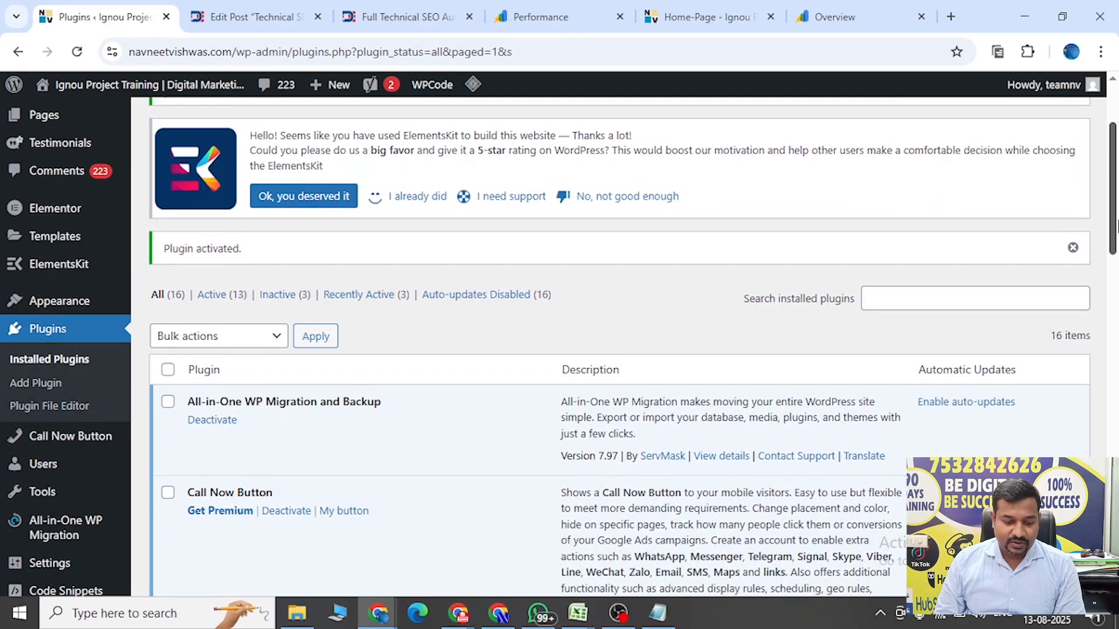
{"action": "left_click_drag", "start_coordinate": [1116, 225], "coordinate": [1107, 173]}
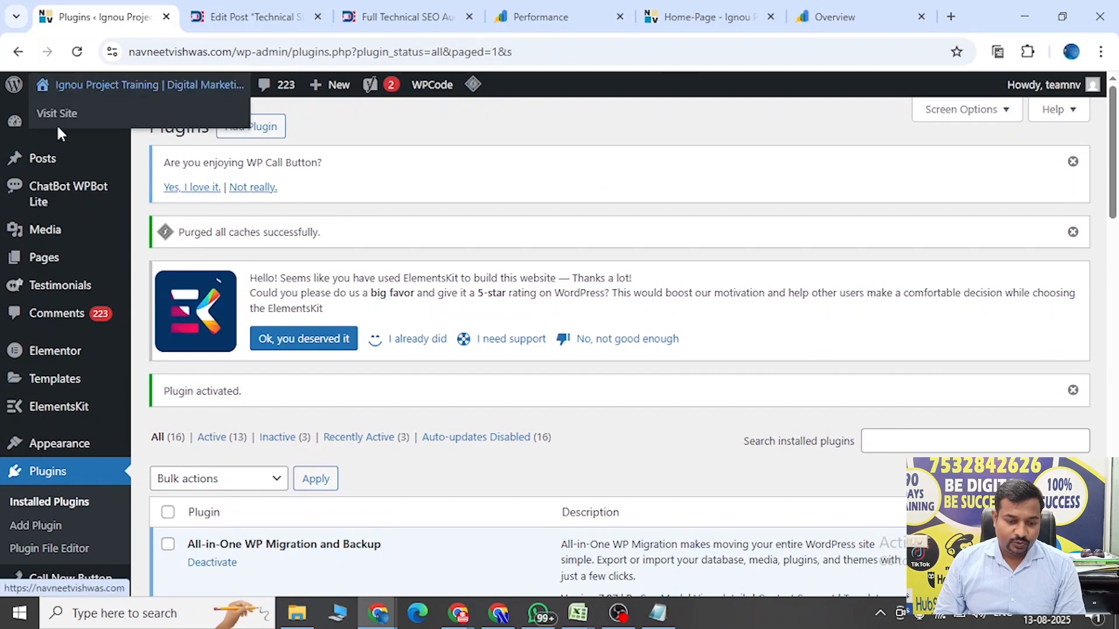
{"action": "left_click", "coordinate": [42, 121]}
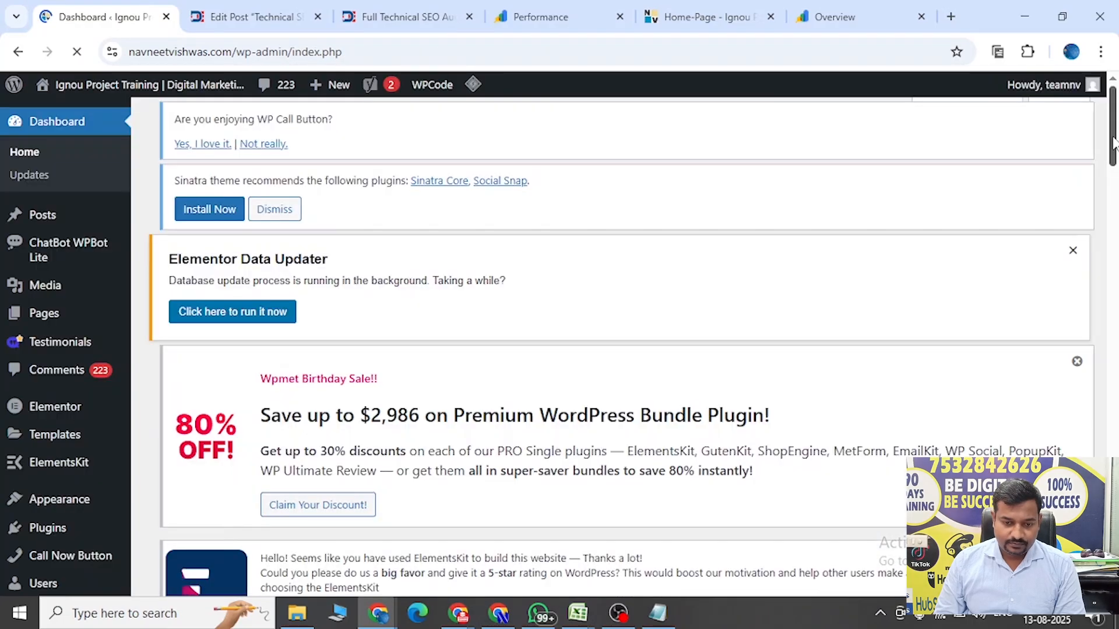
{"action": "left_click_drag", "start_coordinate": [1113, 142], "coordinate": [1113, 184]}
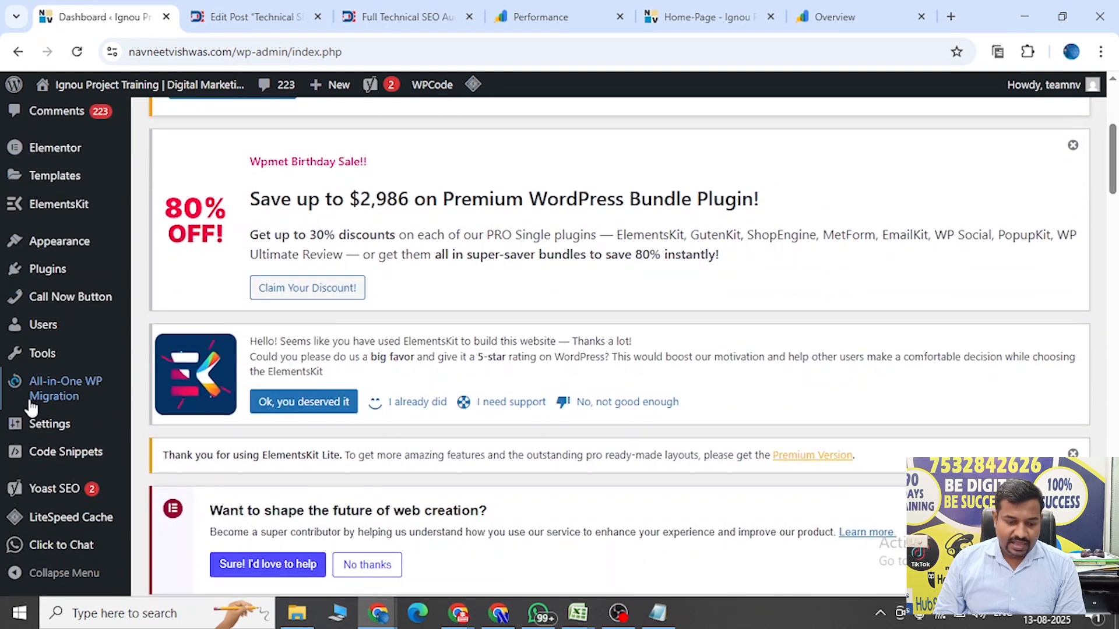
{"action": "mouse_move", "coordinate": [50, 462]}
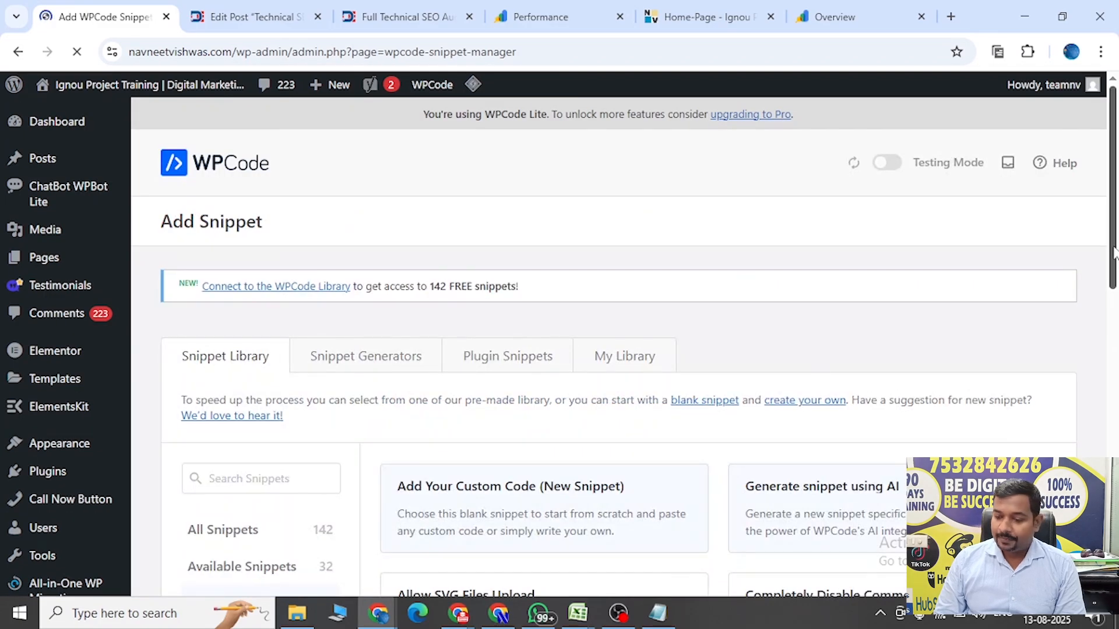
Start a blank custom snippet of the HTML type and paste the copied google-site-verification meta tag as its code.
{"action": "scroll", "coordinate": [1113, 252], "scroll_direction": "down", "scroll_amount": 2}
{"action": "mouse_move", "coordinate": [440, 361]}
{"action": "left_click", "coordinate": [519, 392]}
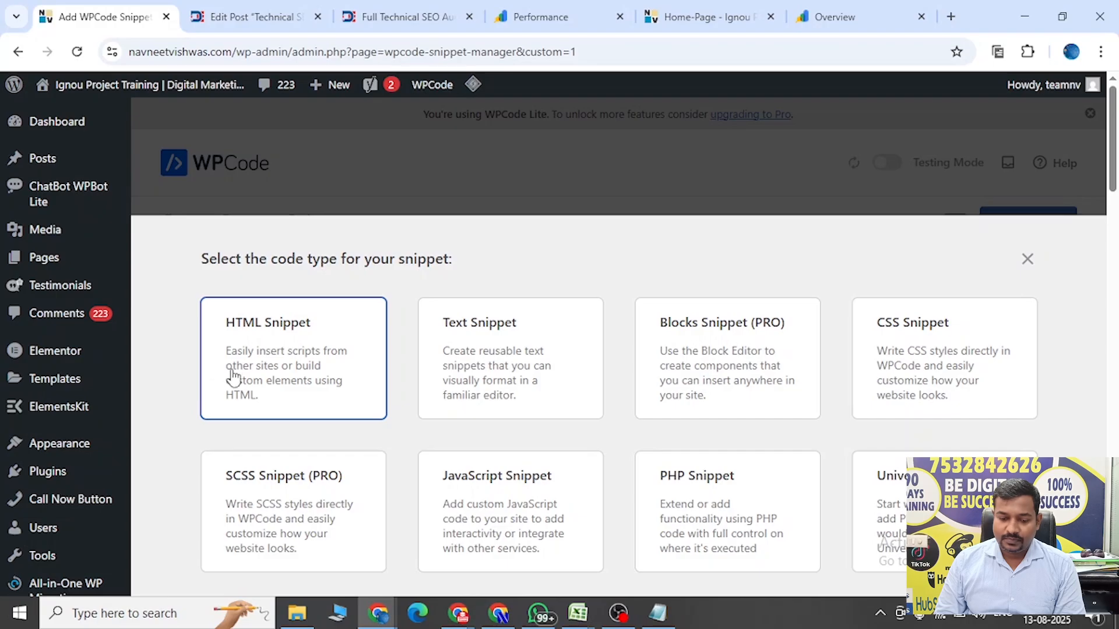
{"action": "left_click", "coordinate": [257, 369]}
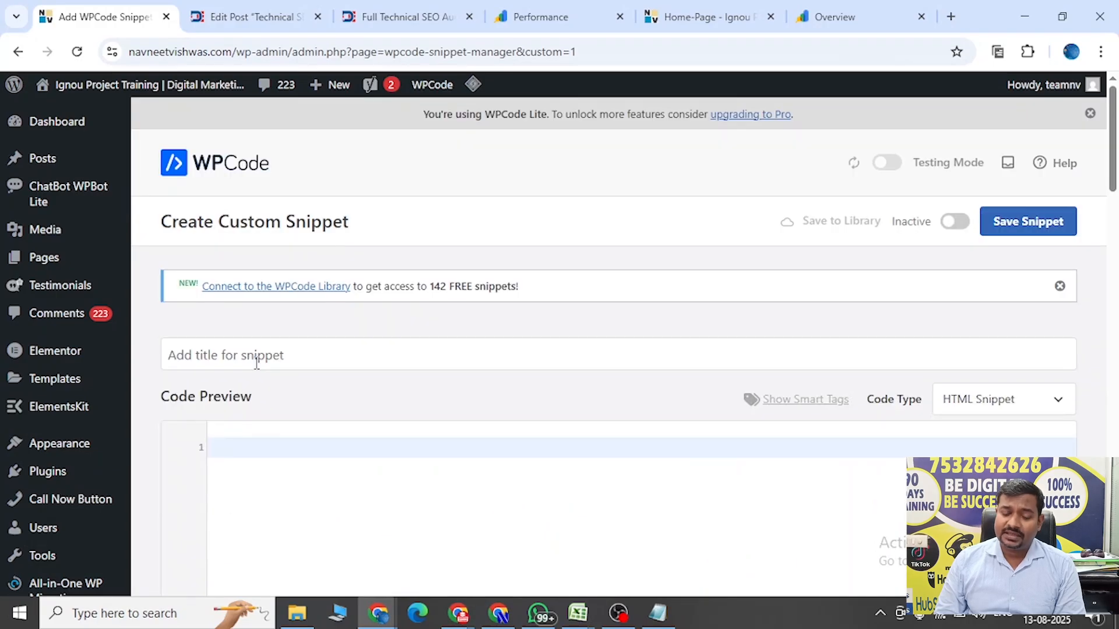
{"action": "left_click", "coordinate": [257, 449]}
{"action": "type", "text": "<meta name=\"google-site-verification\" content=\"FjVfAy99W2fLrU3H-AXufASSf1uh9sg4ZFSDDRdB2N4\" />"}
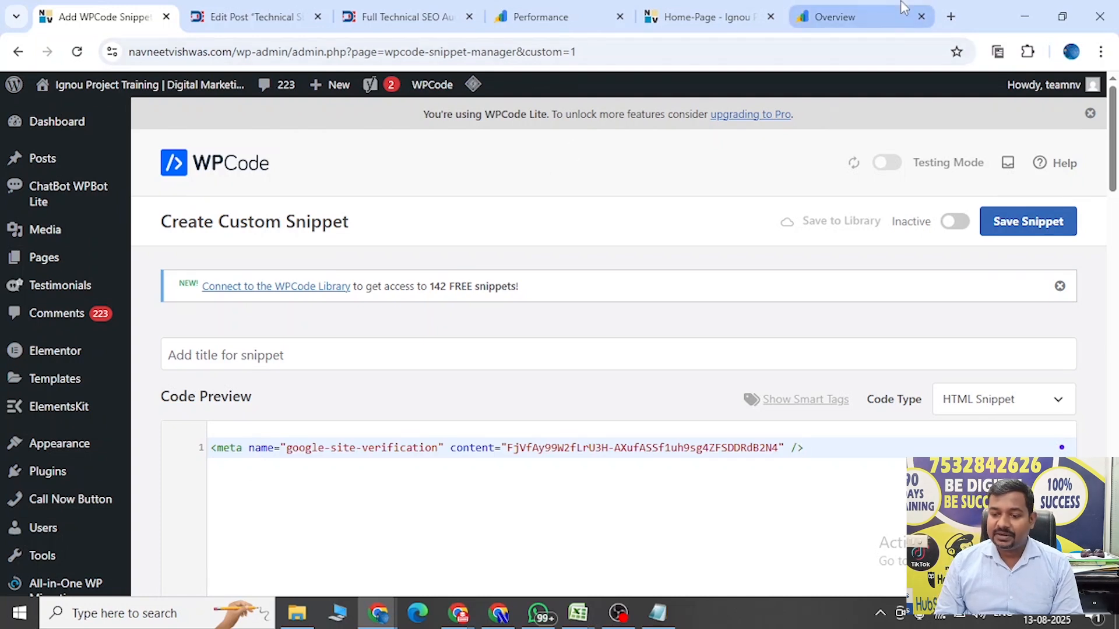
Copy the HTML meta tag again from the Search Console verification dialog and return to the WPCode snippet.
{"action": "left_click", "coordinate": [872, 12]}
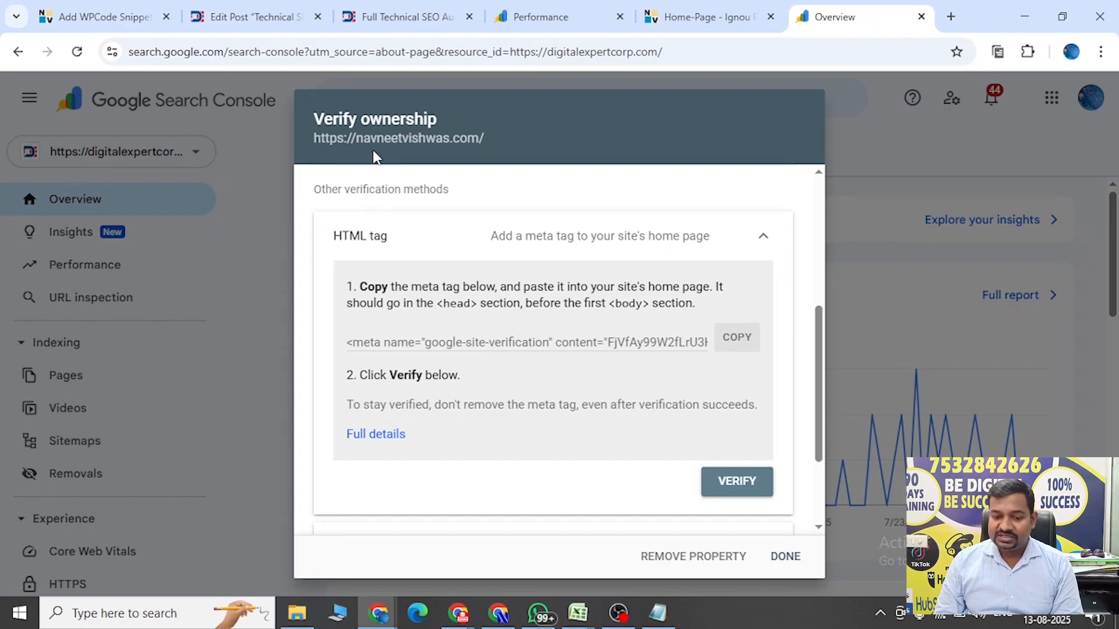
{"action": "left_click", "coordinate": [744, 343]}
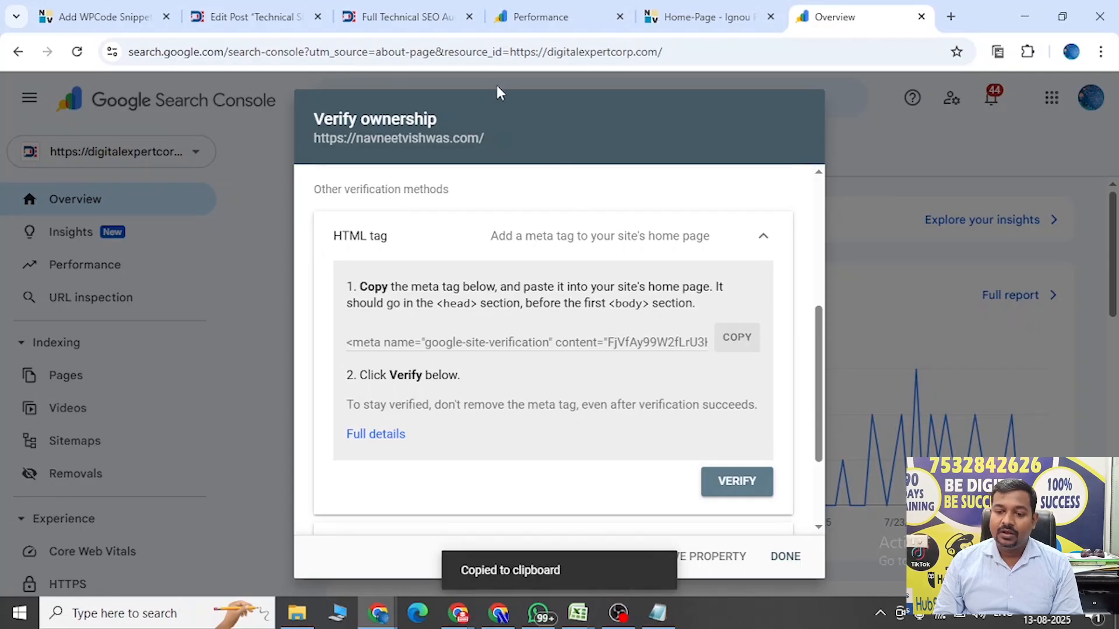
{"action": "left_click", "coordinate": [87, 23]}
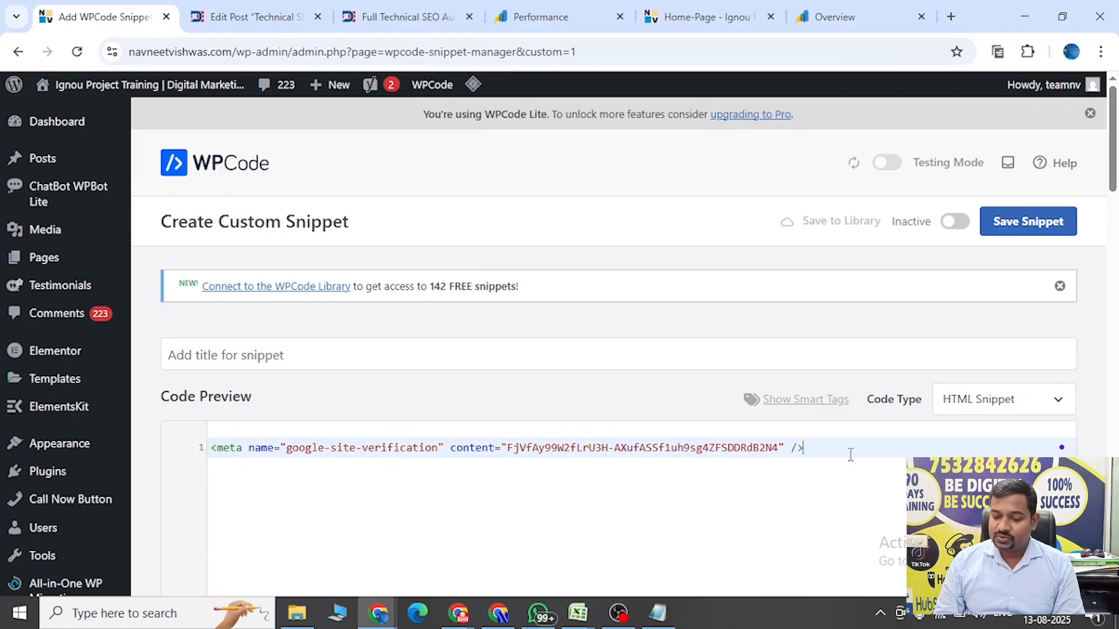
Set the snippet to active and save it with the title "NV.com-Google Search Console".
{"action": "left_click", "coordinate": [956, 223]}
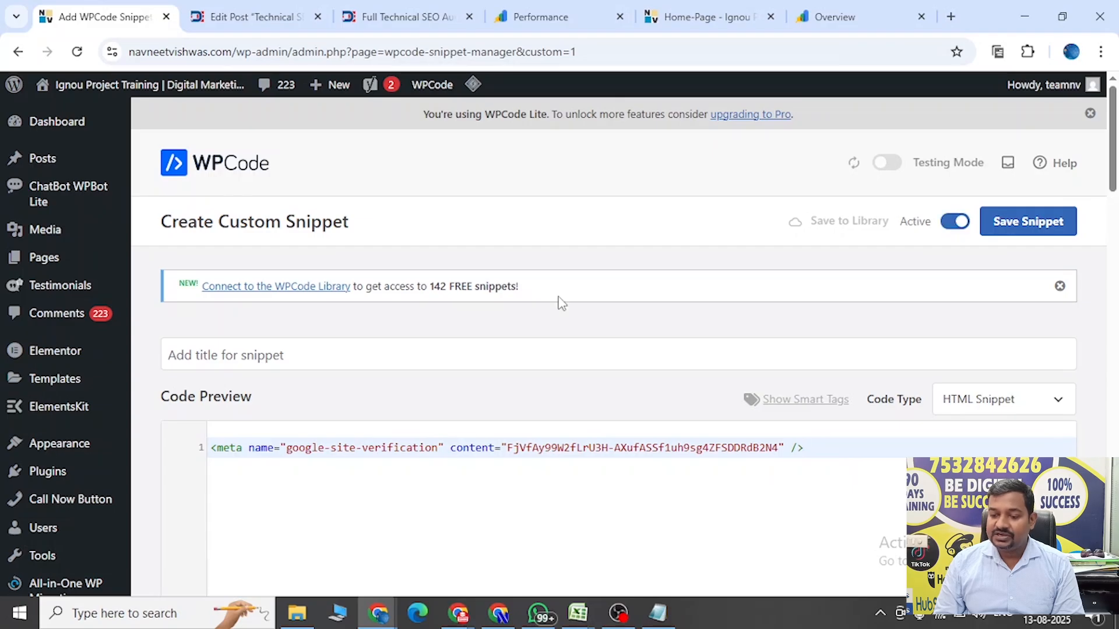
{"action": "left_click", "coordinate": [252, 350]}
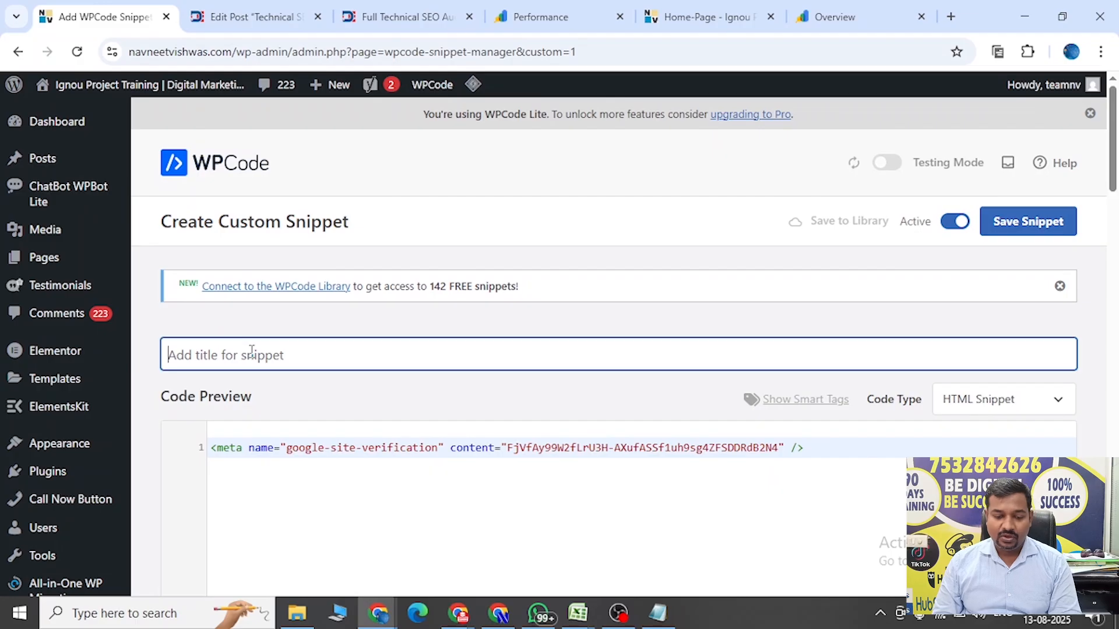
{"action": "type", "text": "NV.com-G"}
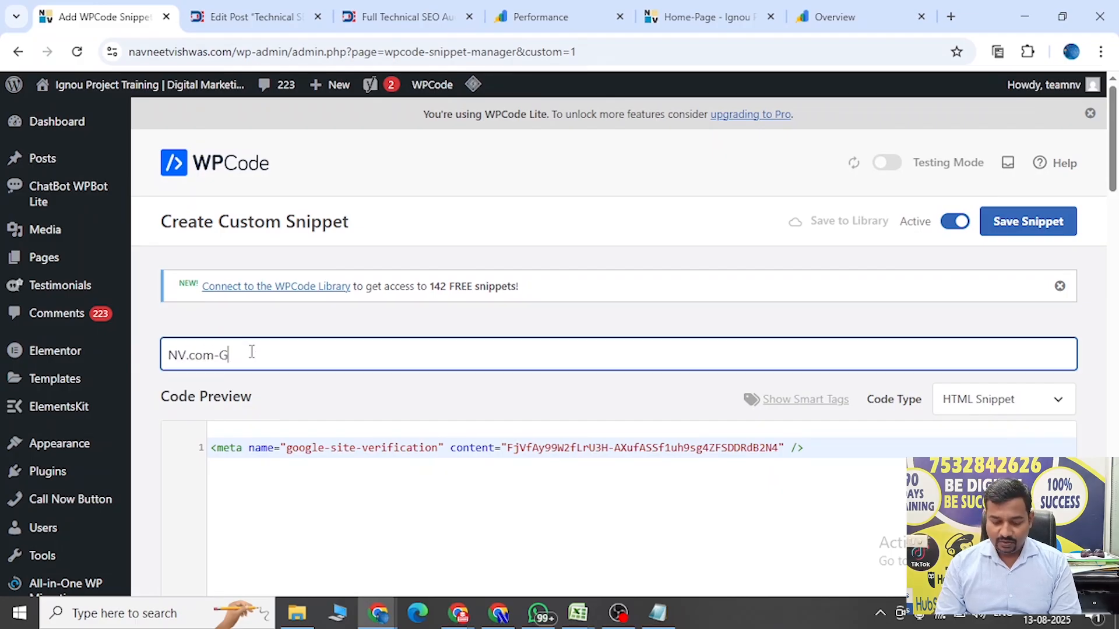
{"action": "type", "text": "oogle Search Console"}
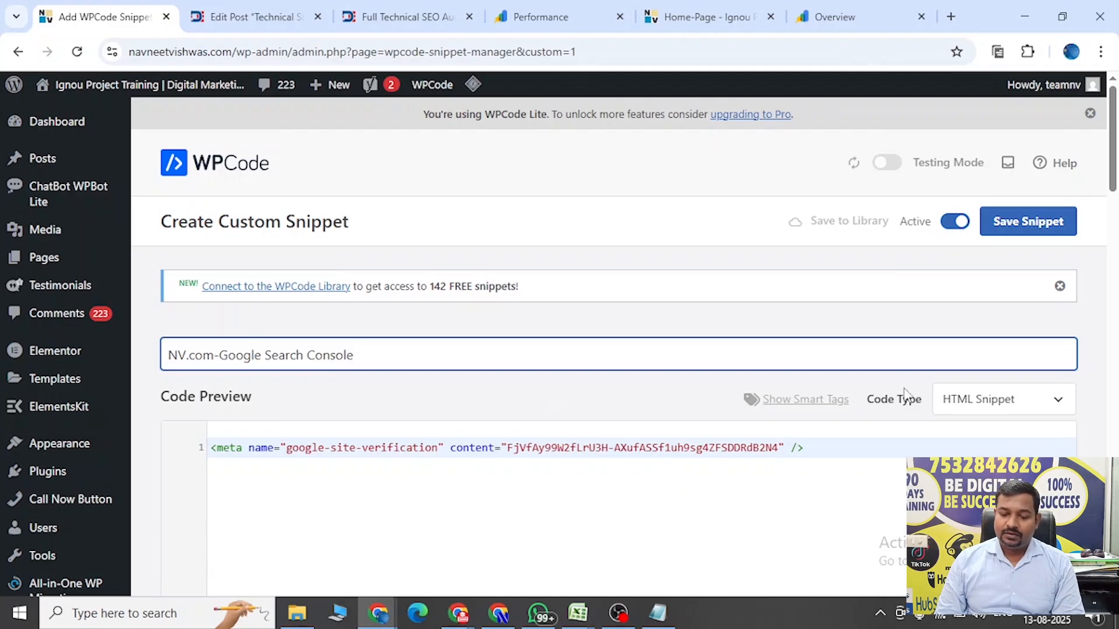
{"action": "left_click", "coordinate": [1030, 226]}
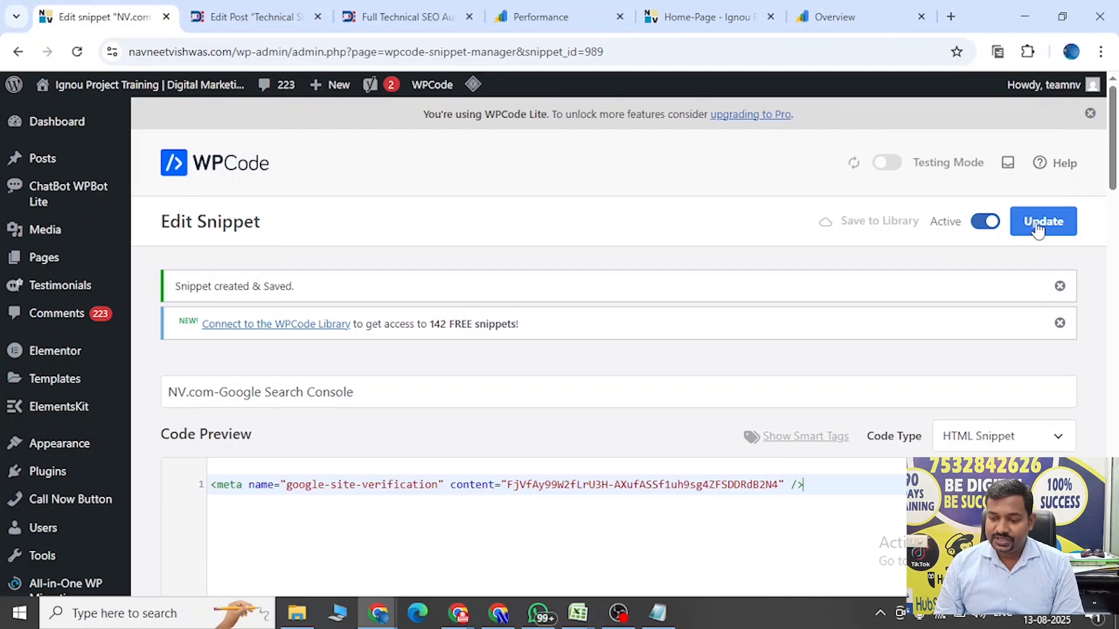
{"action": "left_click", "coordinate": [1042, 226]}
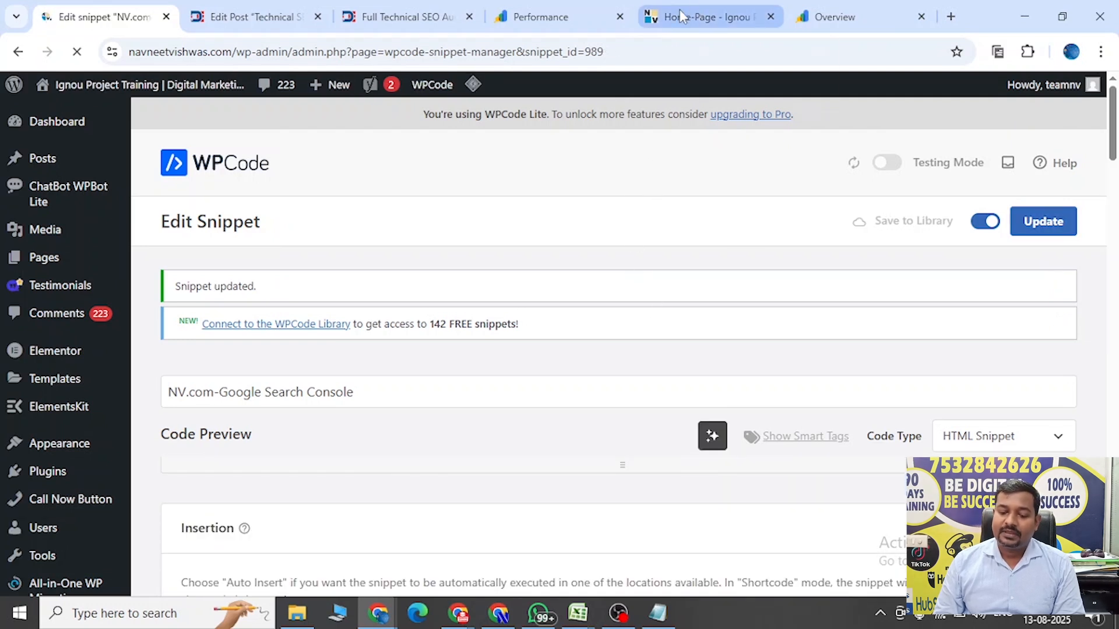
Return to Search Console, verify ownership of navneetvishwas.com with the HTML tag, and open the property's overview.
{"action": "left_click", "coordinate": [842, 7]}
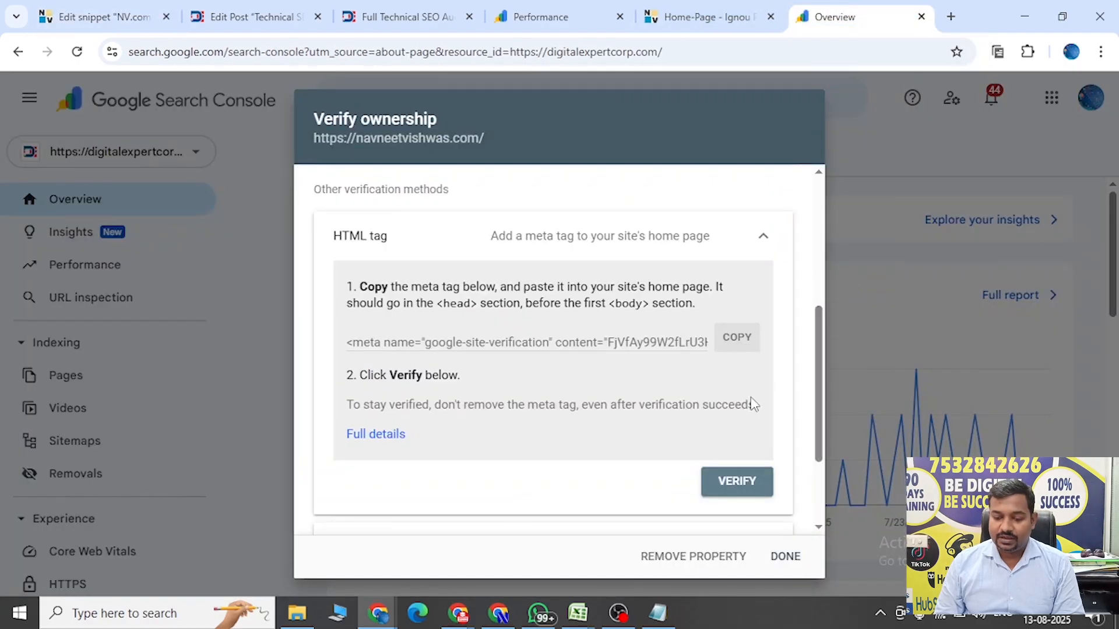
{"action": "left_click", "coordinate": [739, 483]}
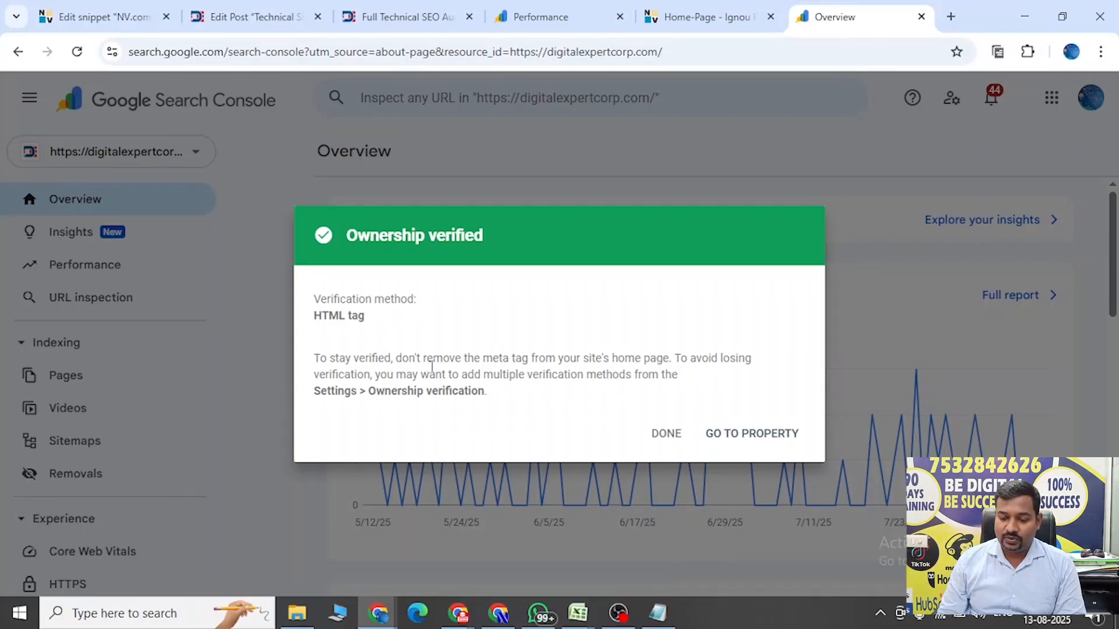
{"action": "left_click", "coordinate": [754, 434]}
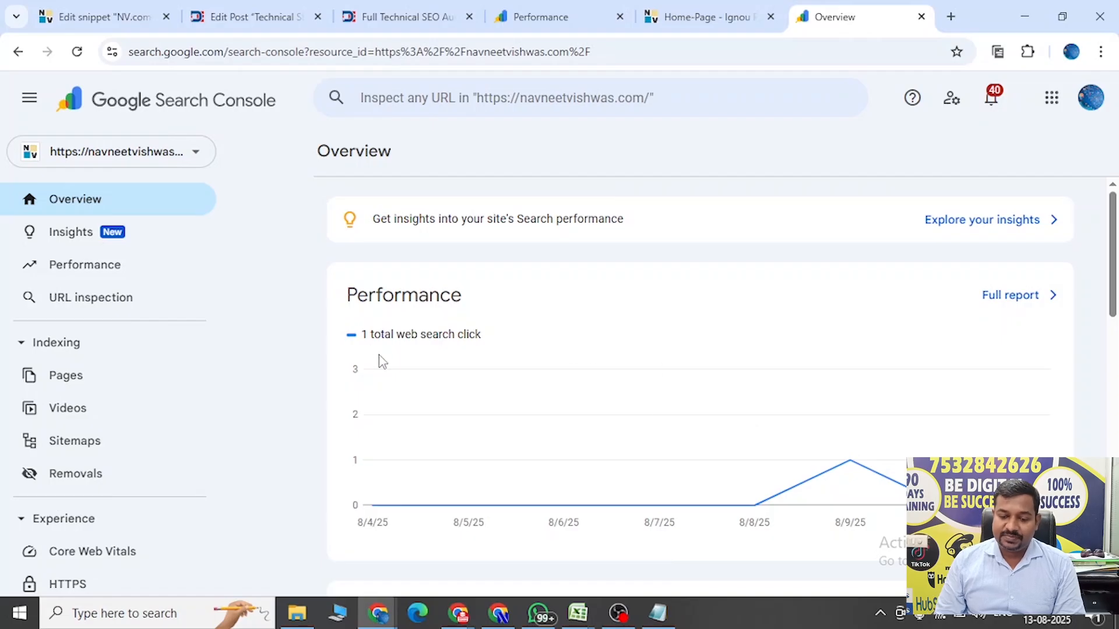
{"action": "left_click_drag", "start_coordinate": [1111, 218], "coordinate": [1064, 217]}
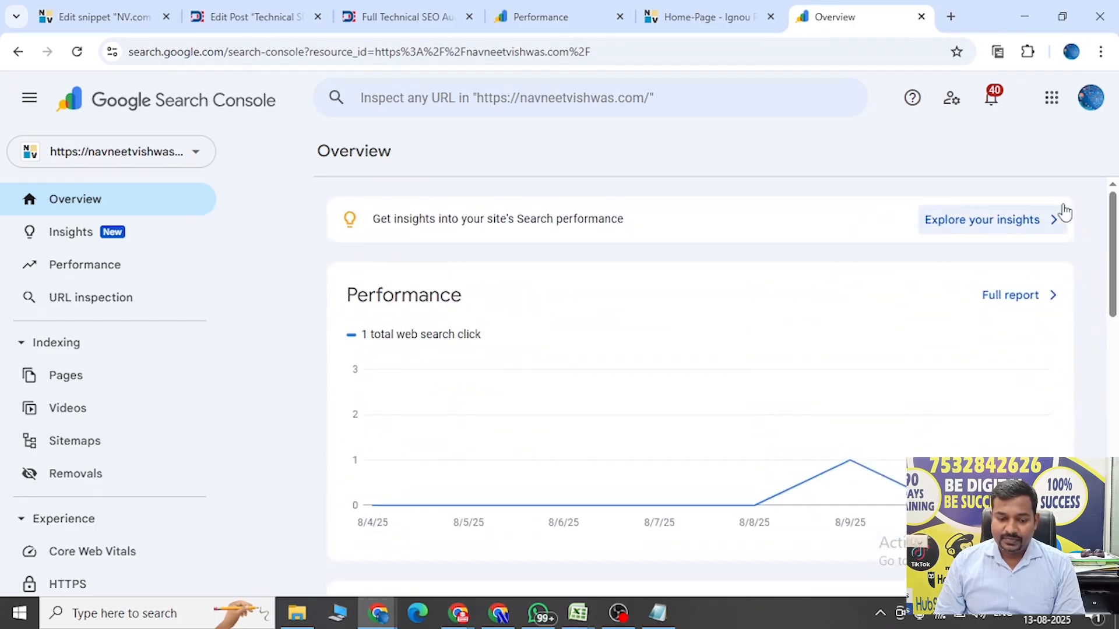